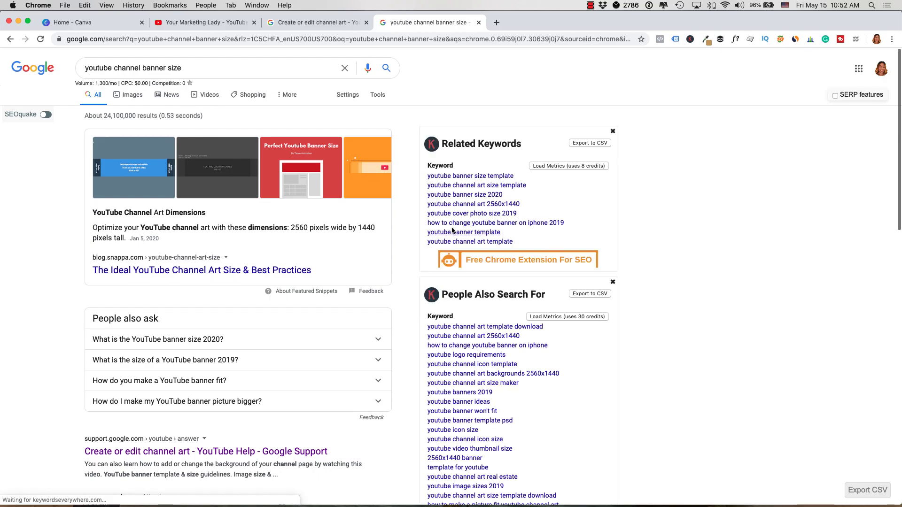
- In the YouTube channel art help article, download the Channel Art Templates zip file
click(299, 23)
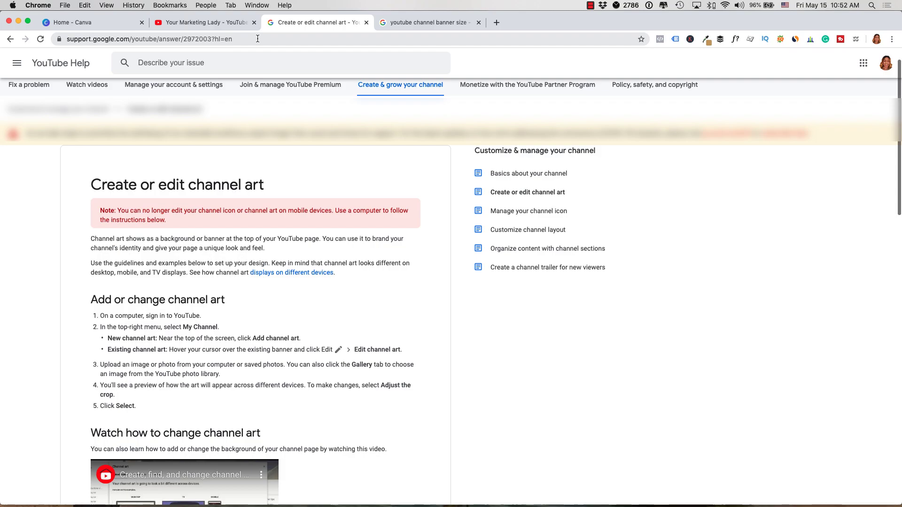
scroll(296, 248, down, 3)
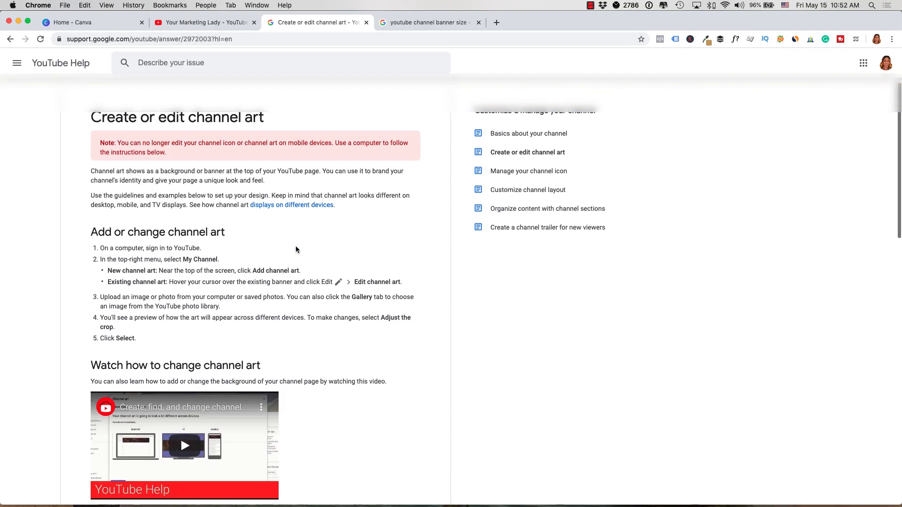
scroll(295, 249, down, 1)
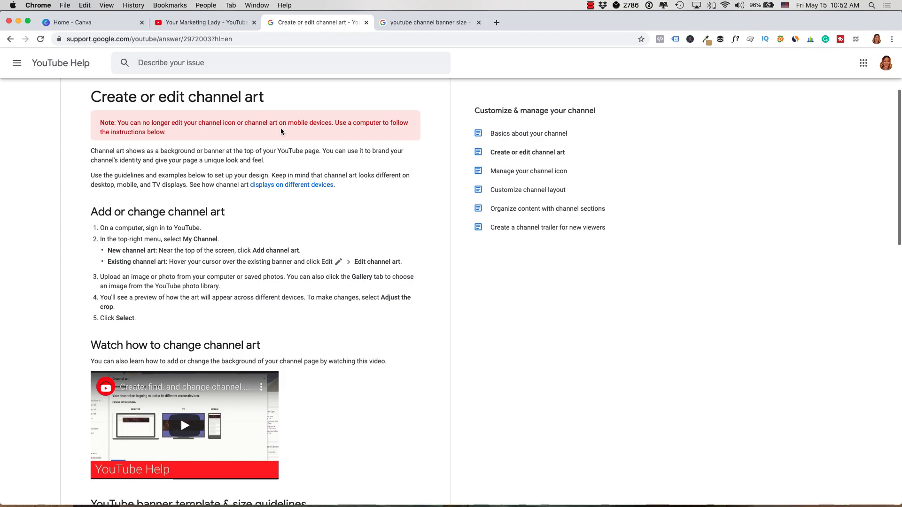
scroll(368, 251, down, 5)
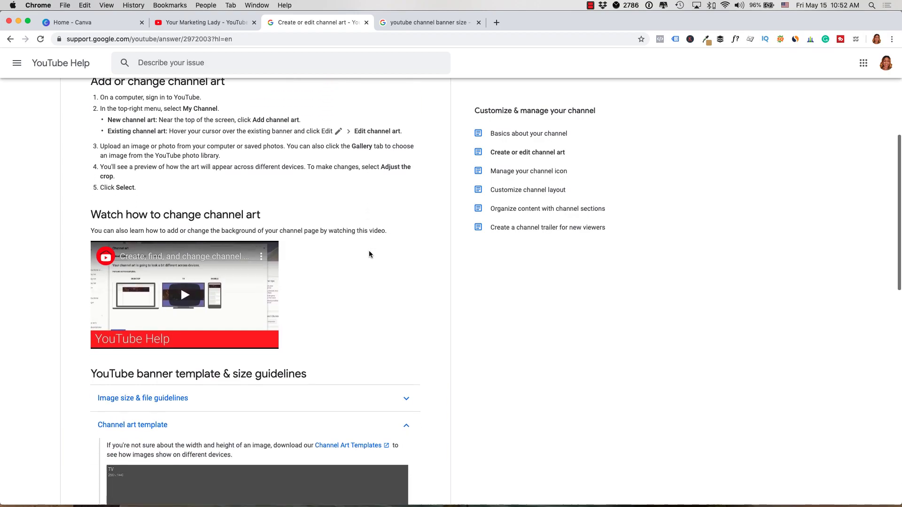
scroll(369, 254, down, 5)
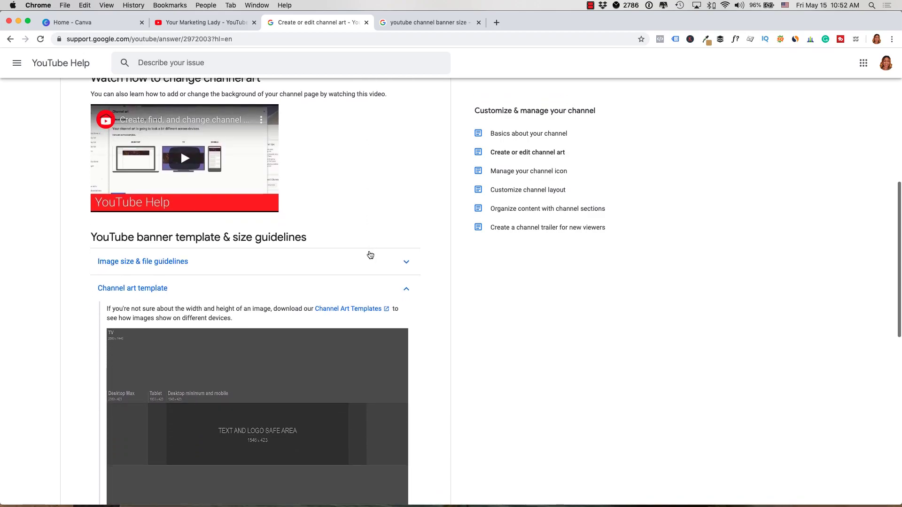
scroll(332, 194, down, 5)
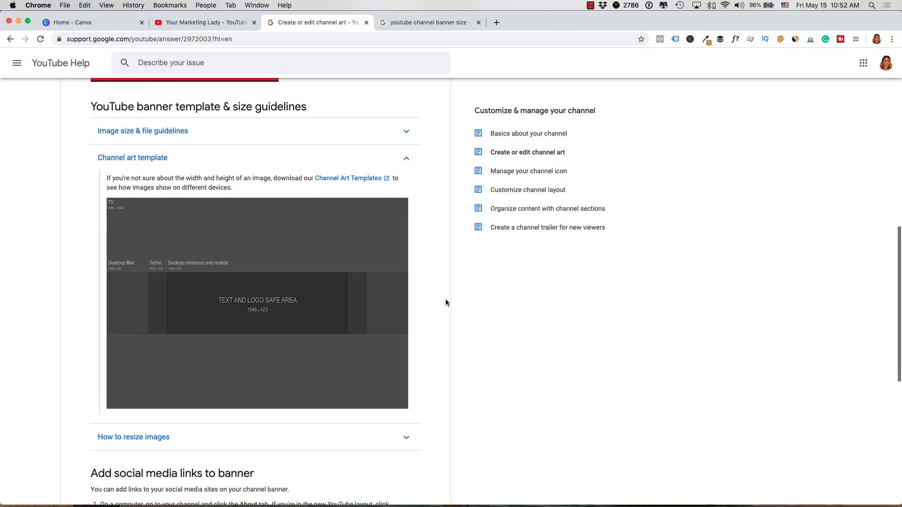
click(351, 179)
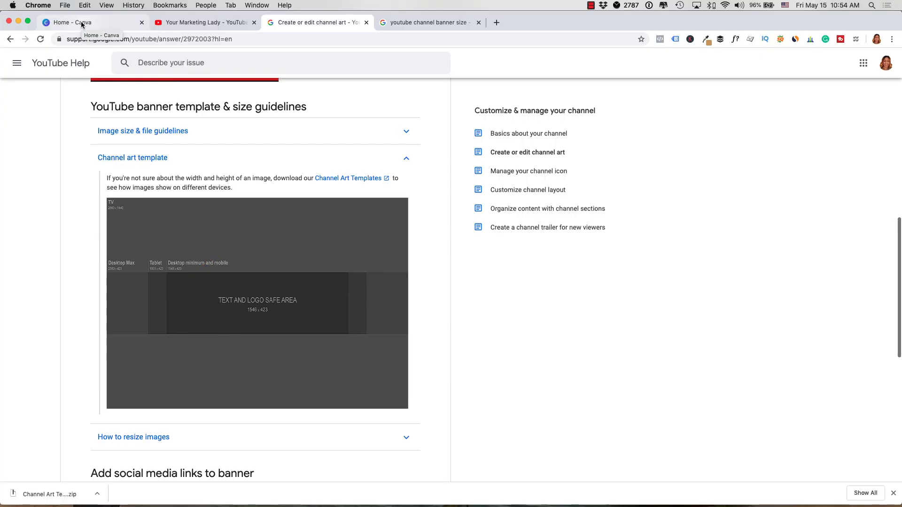
- From the Canva home page, start a blank YouTube Channel Art design
click(81, 22)
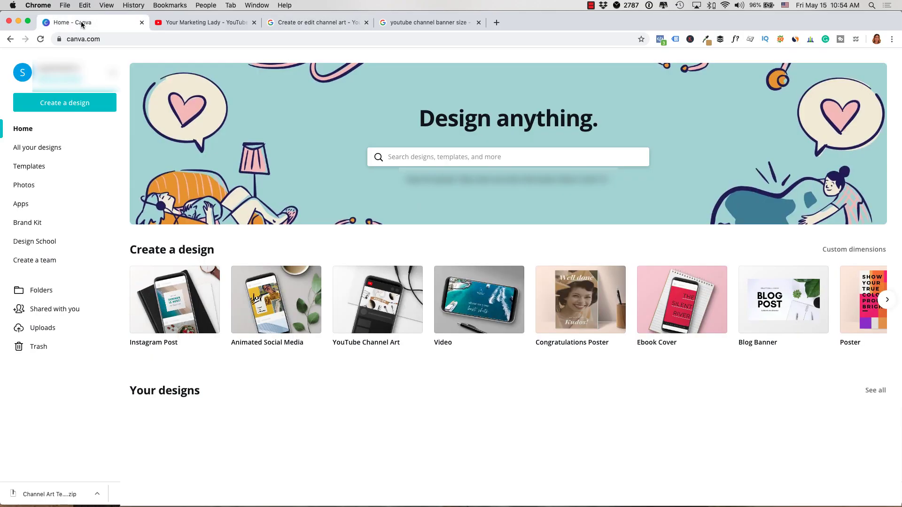
mouse_move(376, 353)
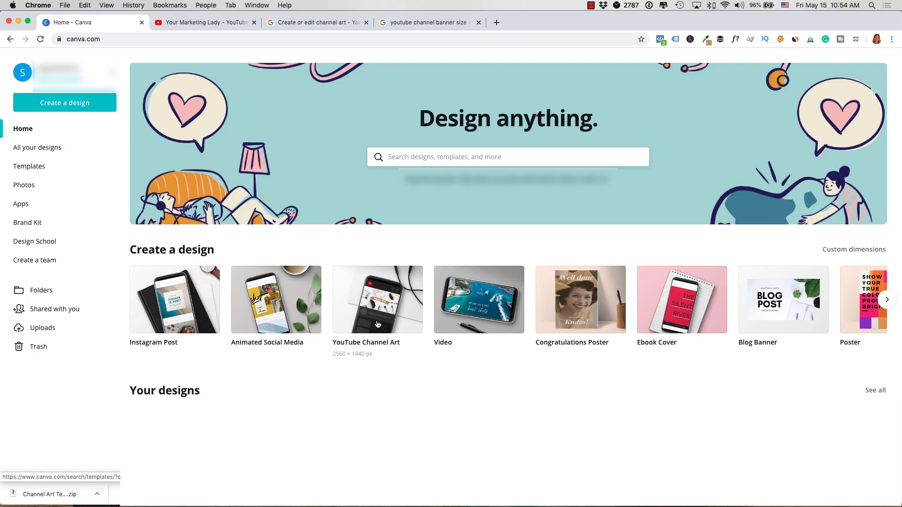
click(405, 158)
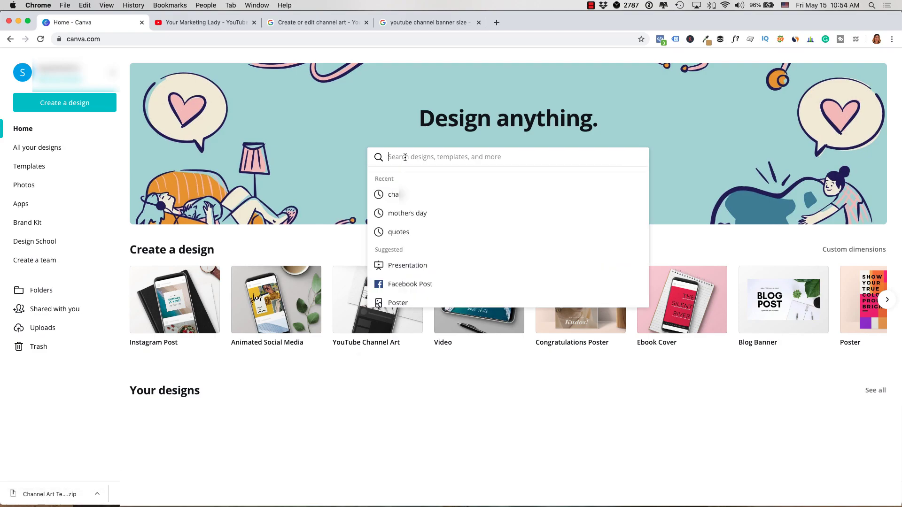
click(390, 319)
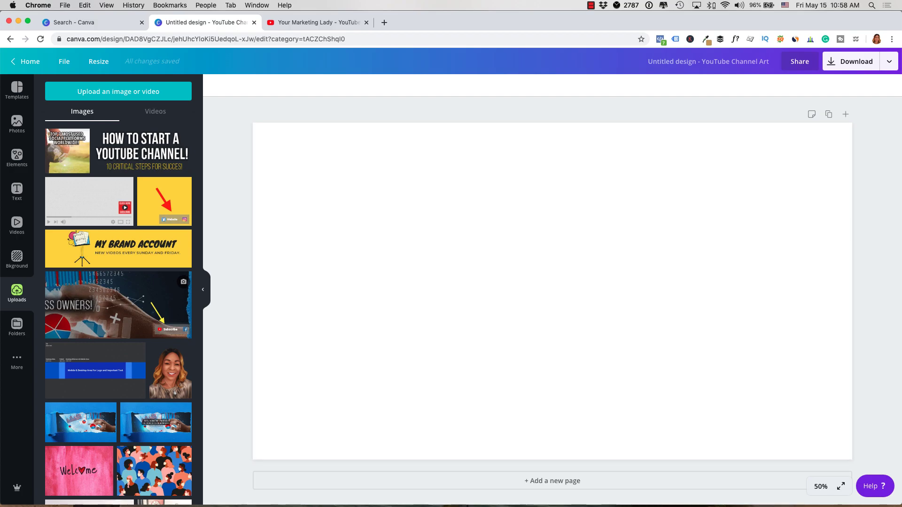
- Upload the channel art template PNG and place it to fill the banner canvas
drag(1, 220, 107, 166)
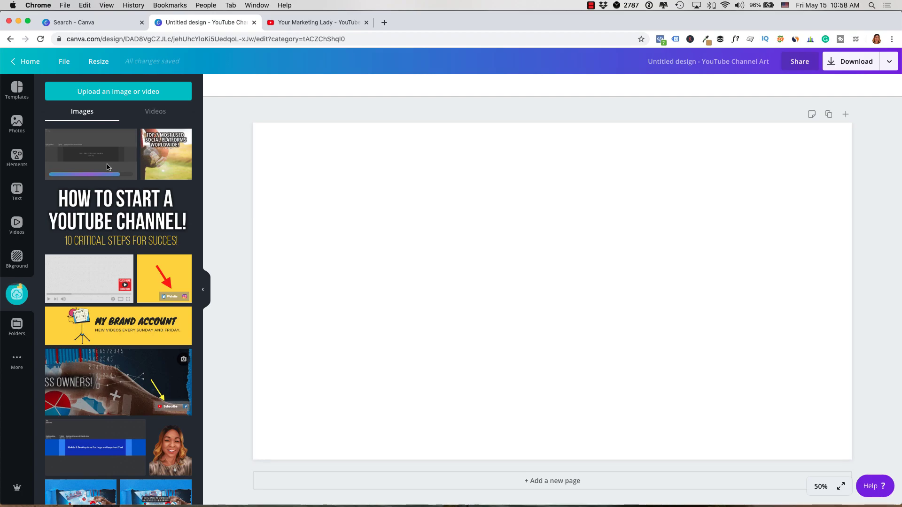
click(107, 167)
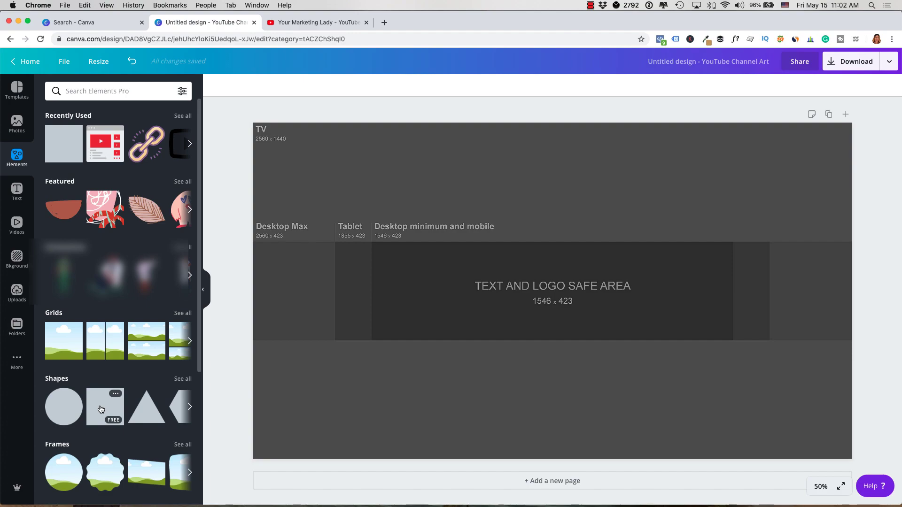
- Add a square shape and stretch it to cover the entire banner
click(101, 409)
drag(542, 312, 338, 235)
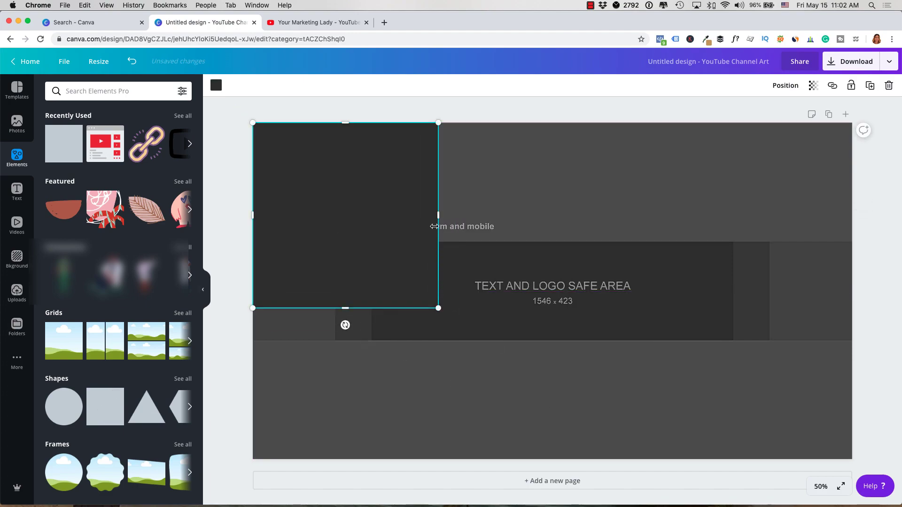
drag(437, 215, 854, 259)
drag(553, 308, 567, 459)
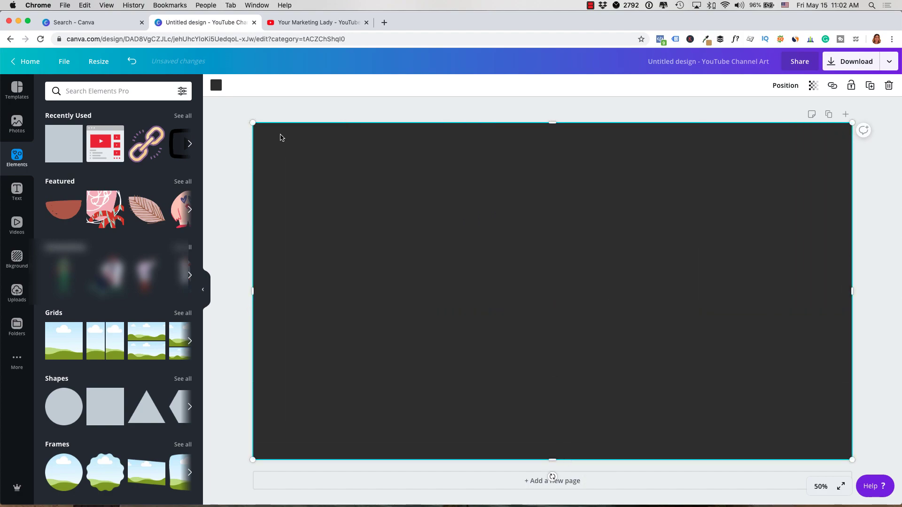
- Colour the rectangle yellow with the custom hex #FFD23E
click(215, 86)
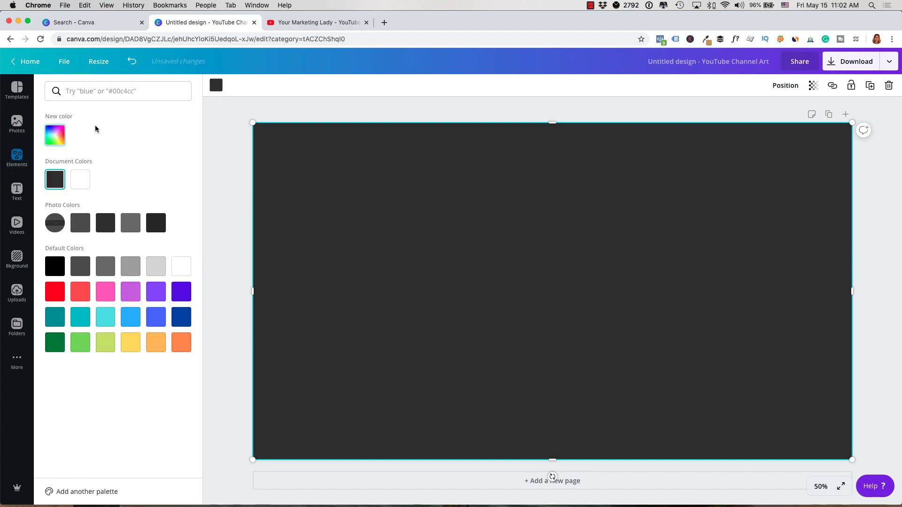
click(60, 132)
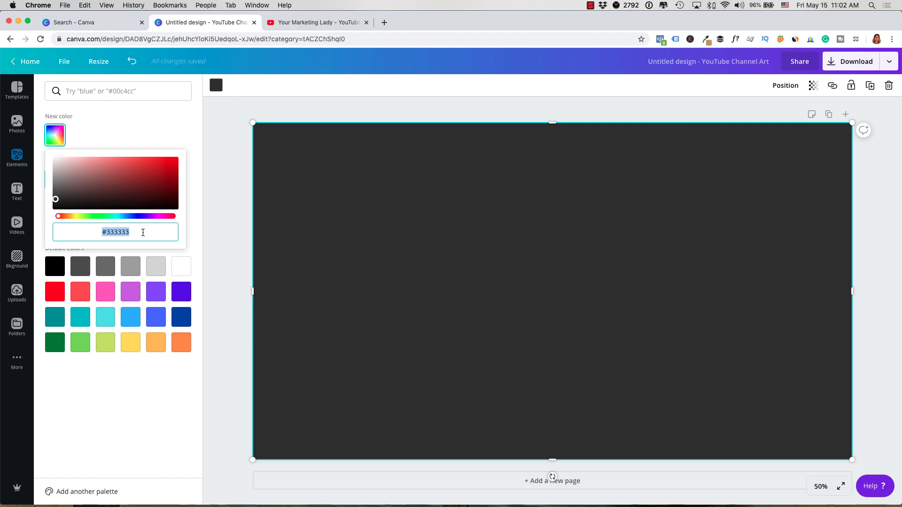
text(#FFD23E)
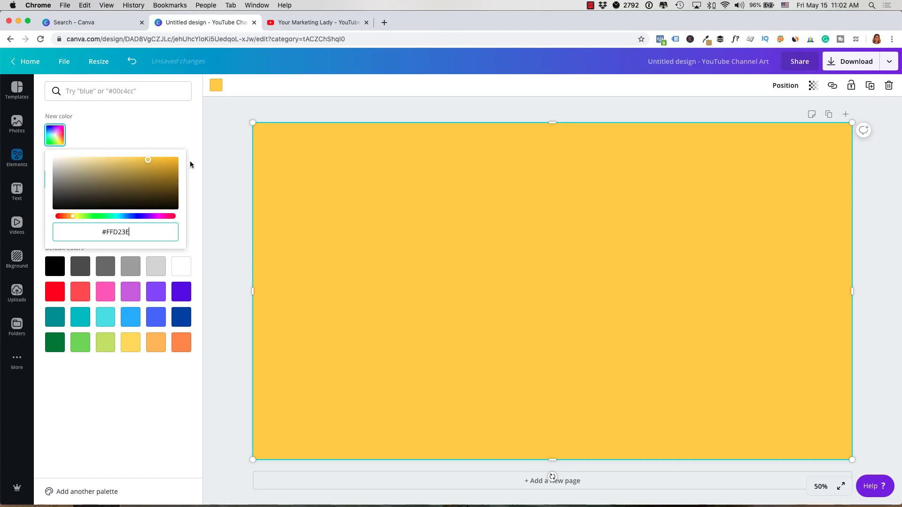
click(148, 124)
click(229, 123)
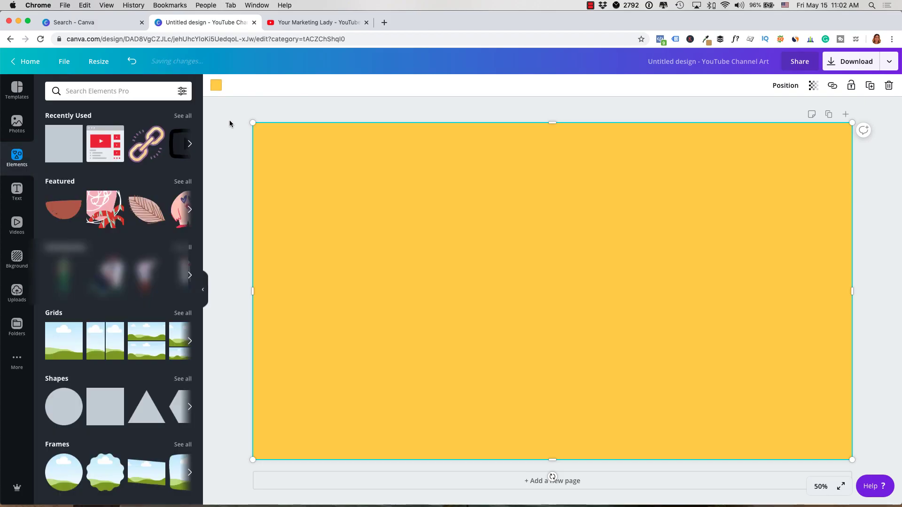
- Lower the yellow rectangle's transparency to 76 so the template guides show through
click(272, 107)
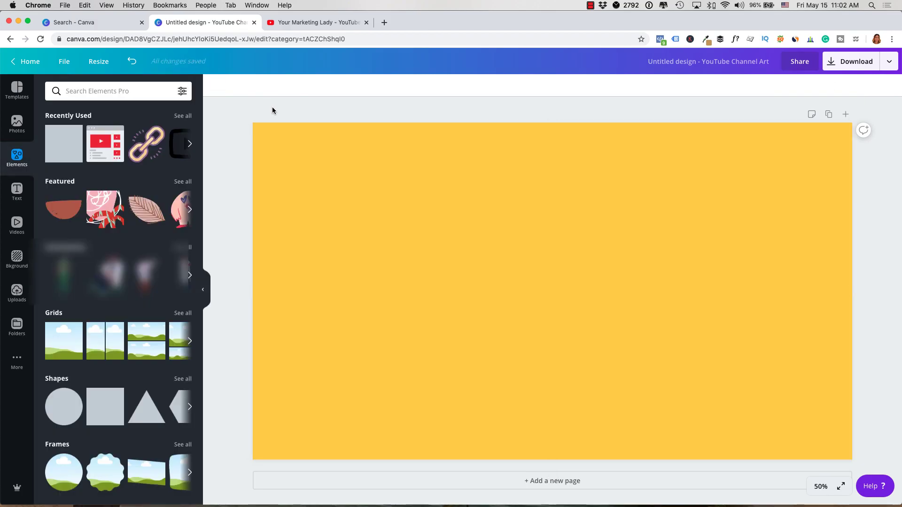
click(695, 161)
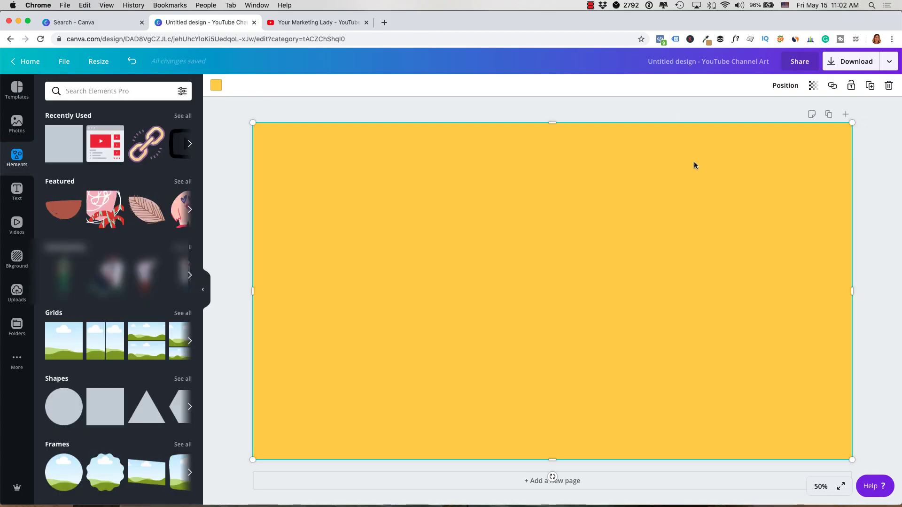
click(817, 86)
drag(783, 110, 772, 111)
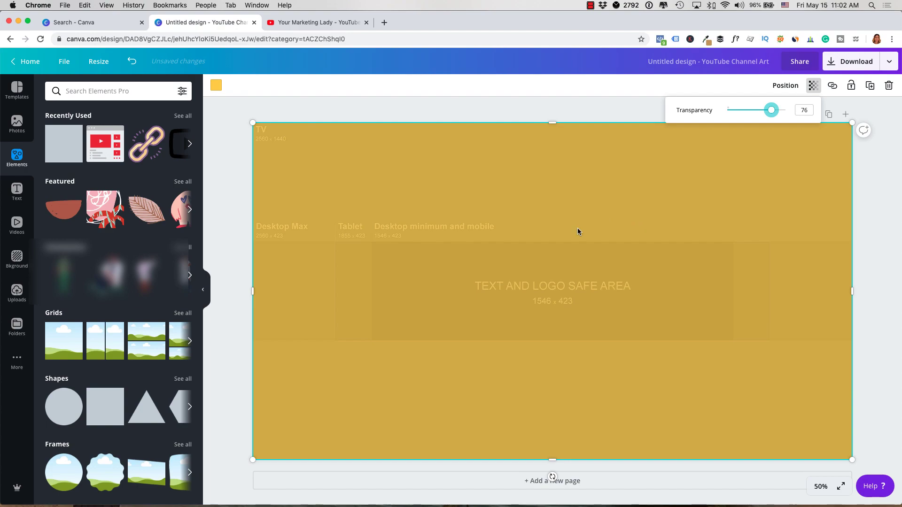
click(461, 114)
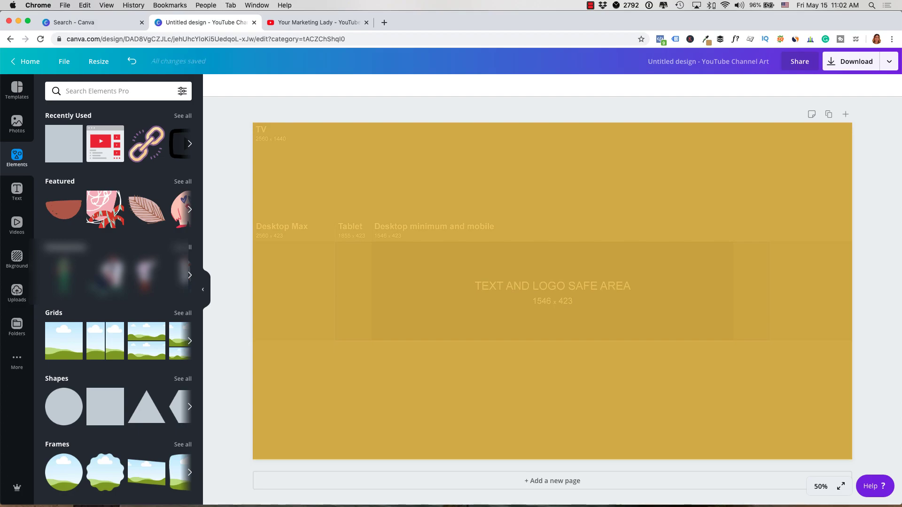
- Add the heading 'ONLINE MARKETING STRATEGIES FOR BUSINESS OWNERS' and set it in uppercase
click(17, 190)
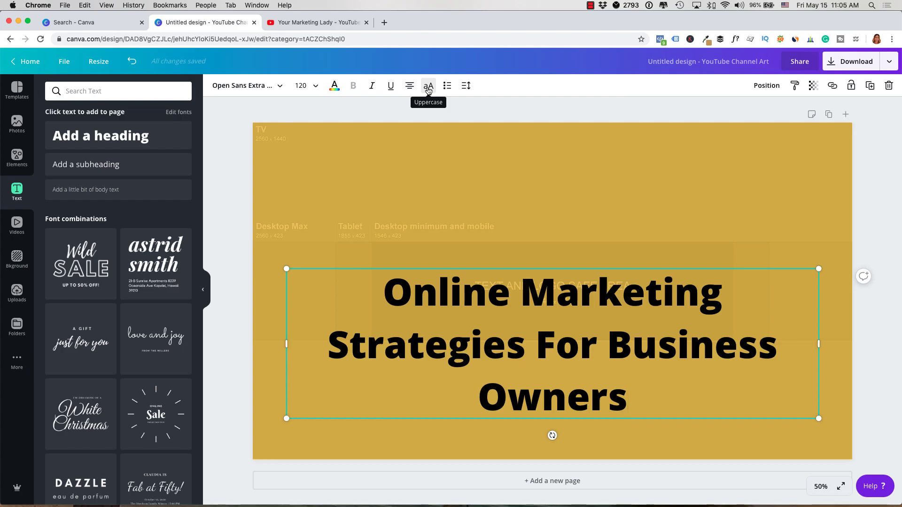
click(428, 88)
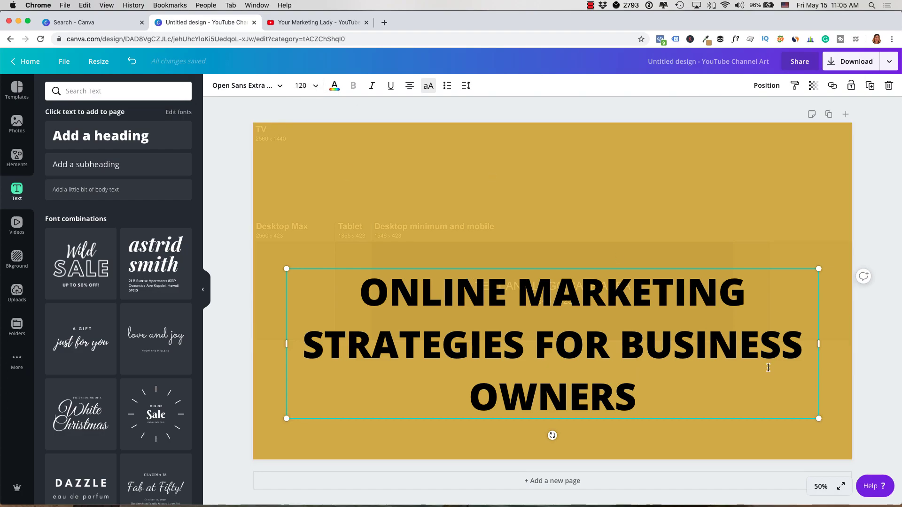
- Resize the tagline box so the text fits one centred line at size 45.9
drag(818, 419, 601, 291)
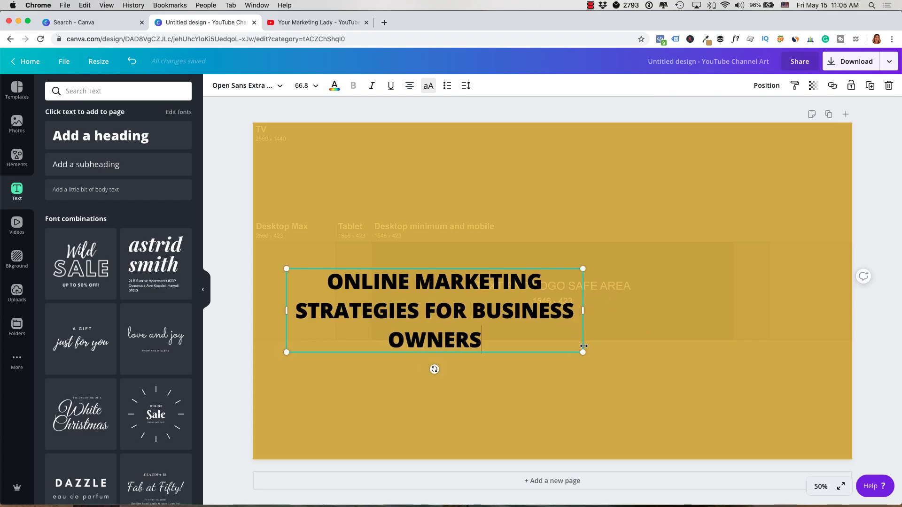
drag(580, 351, 491, 326)
drag(493, 295, 709, 293)
drag(610, 292, 558, 282)
- Set the yellow background's transparency to 60 to reveal the safe-area guides
click(681, 187)
click(813, 85)
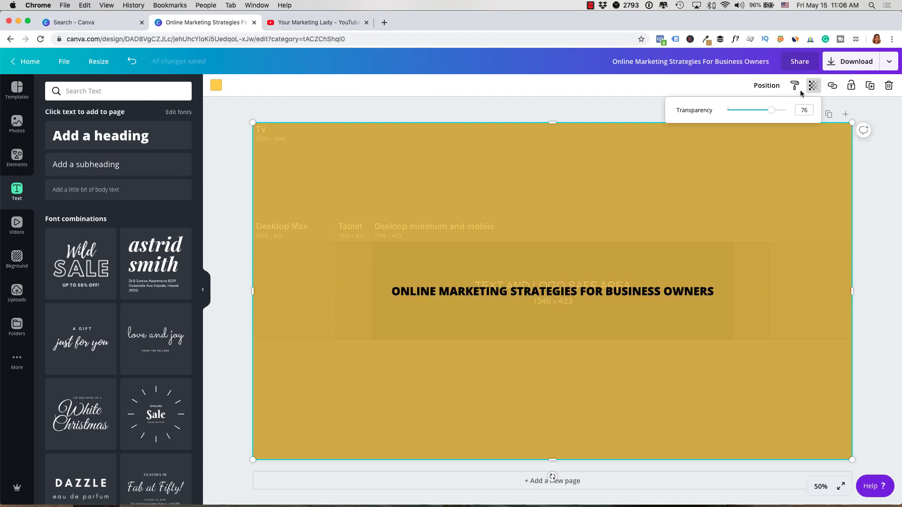
mouse_move(782, 110)
mouse_down()
mouse_move(775, 111)
mouse_move(799, 113)
mouse_up()
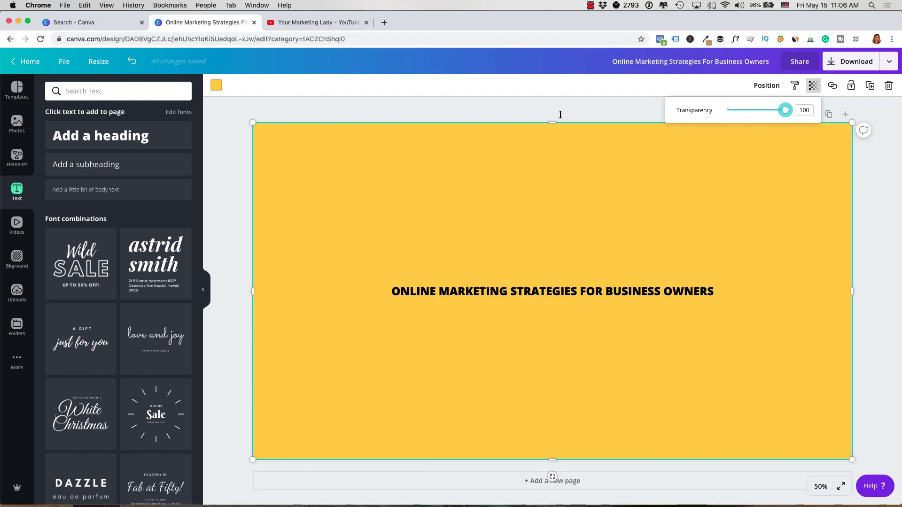
drag(784, 111, 762, 111)
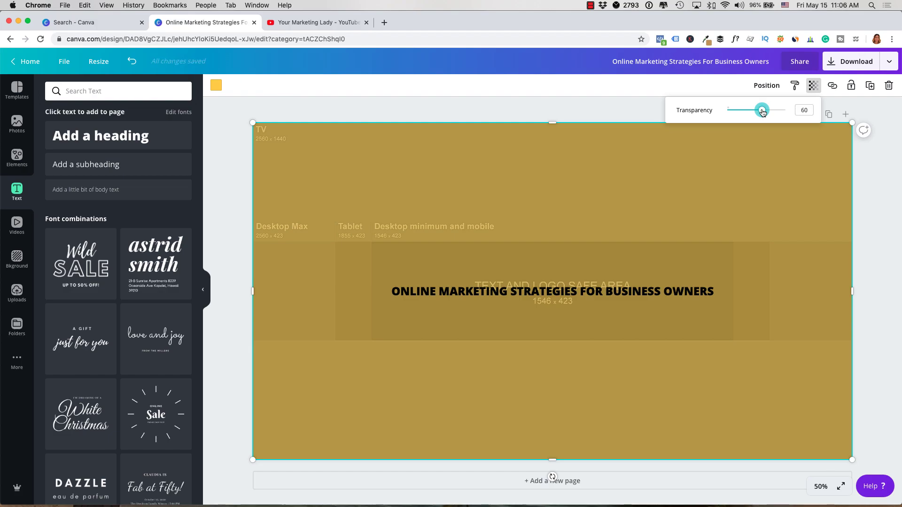
click(623, 113)
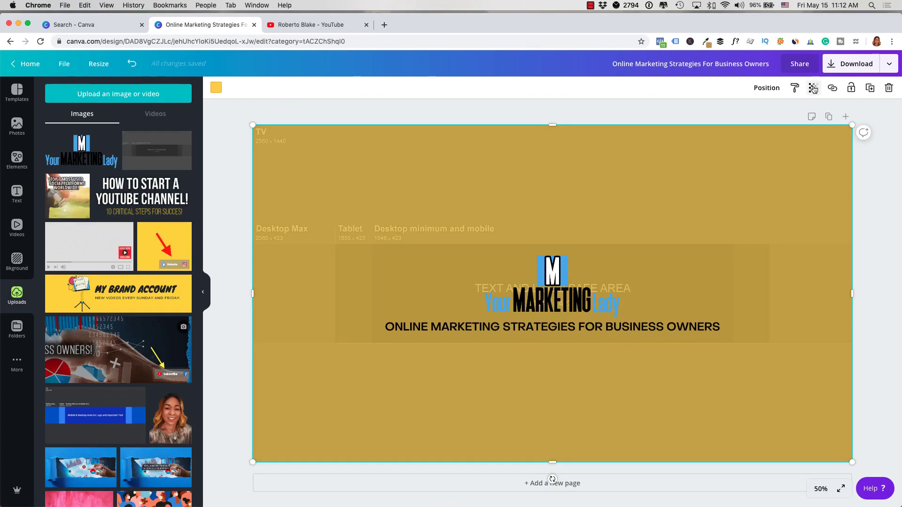
- Set the background transparency to 61 to check the logo's placement, then restore it to 100
click(813, 88)
mouse_move(787, 113)
mouse_down()
mouse_move(770, 117)
mouse_move(796, 115)
mouse_up()
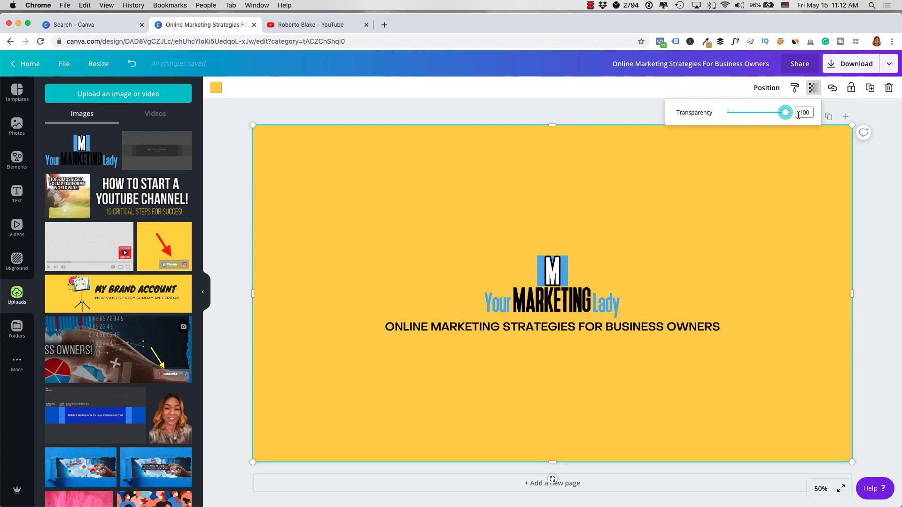
double_click(803, 112)
text(61)
key(Return)
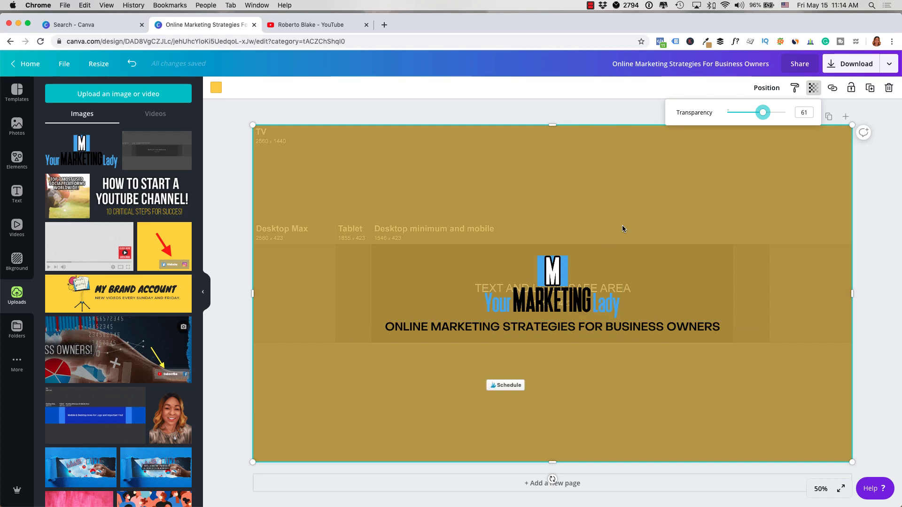
drag(763, 112, 785, 113)
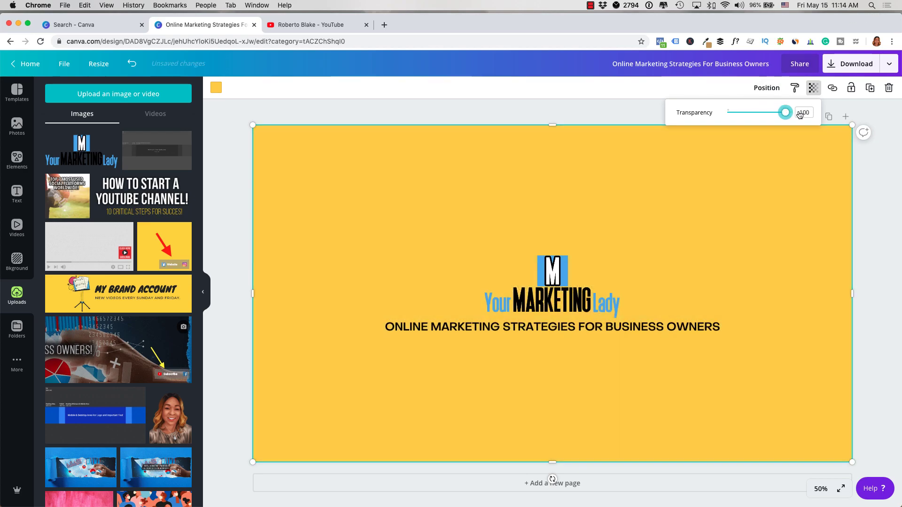
click(576, 114)
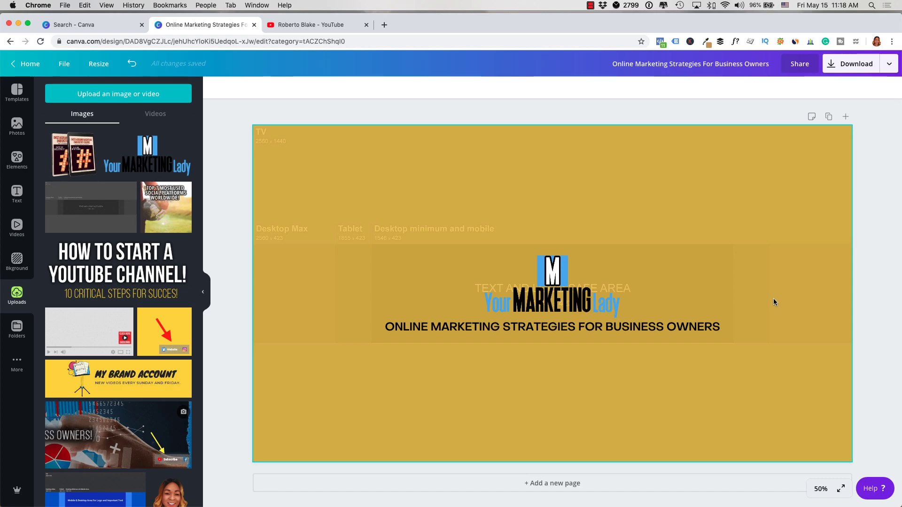
- Add the Instagram Hashtag Industry Guide ebook mockup, shrink it and place it right of the tagline
drag(52, 141, 553, 286)
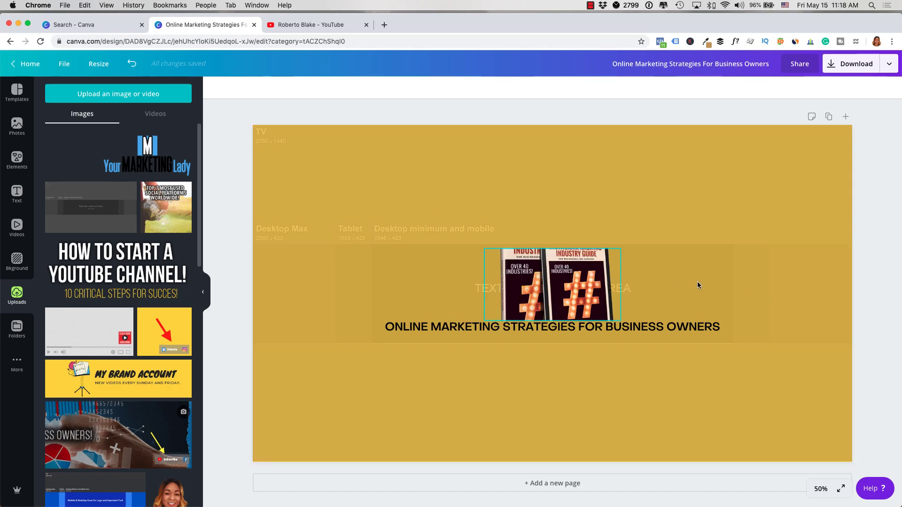
drag(703, 284, 546, 238)
drag(808, 215, 627, 396)
drag(580, 431, 805, 299)
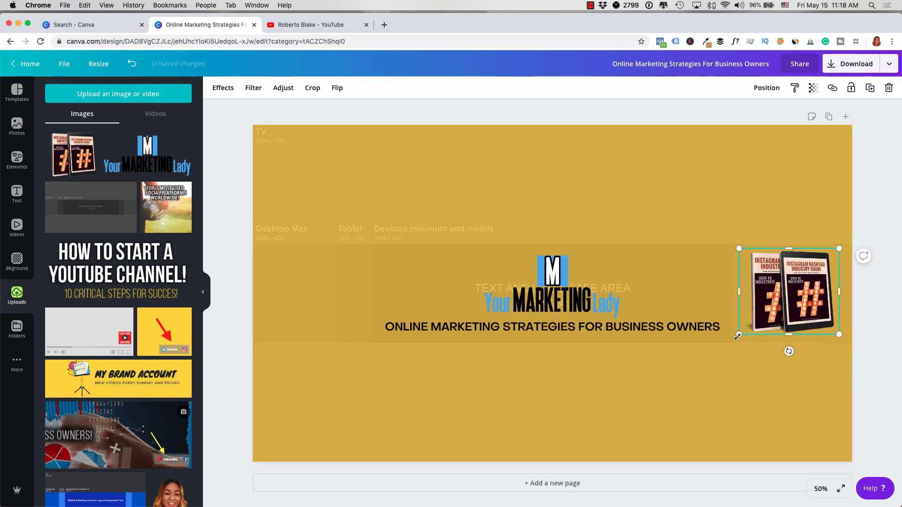
drag(739, 335, 749, 324)
drag(781, 292, 772, 300)
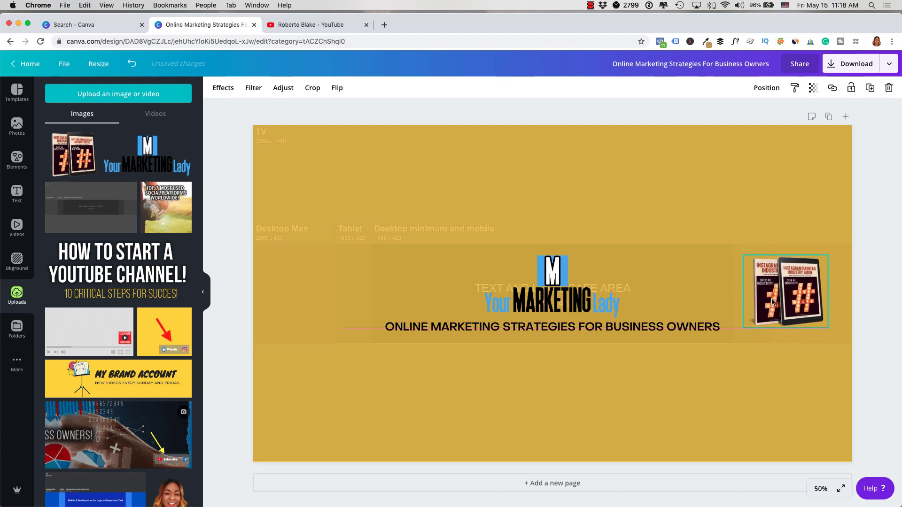
click(862, 214)
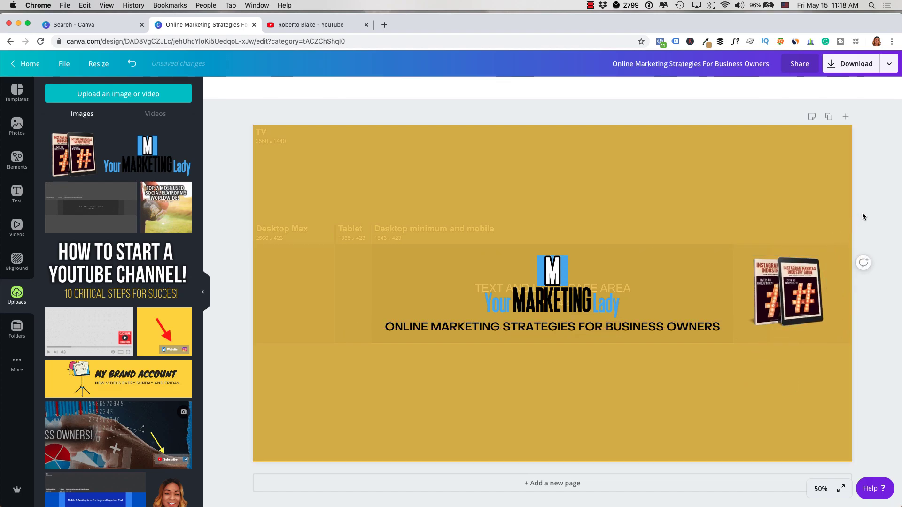
- Add a curved arrow from the 'arrow' search results, make it black, shrink it and place it below the ebook
click(17, 159)
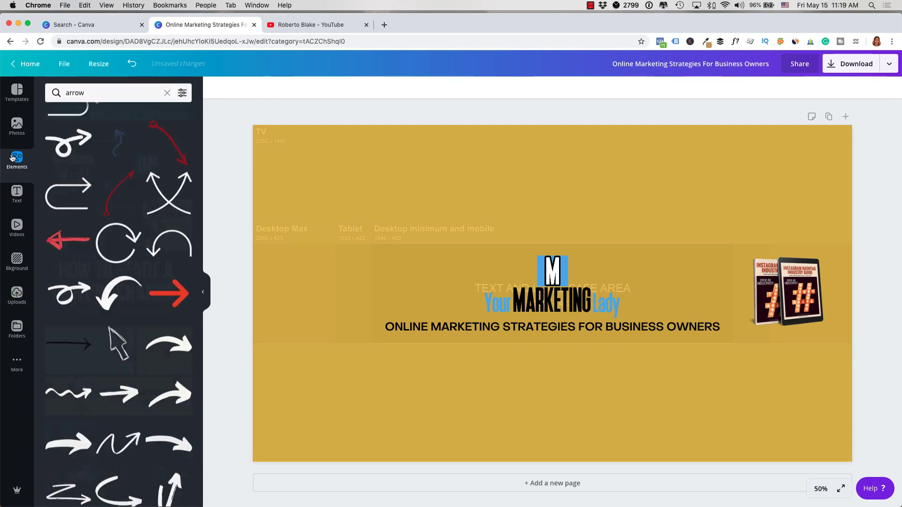
click(118, 285)
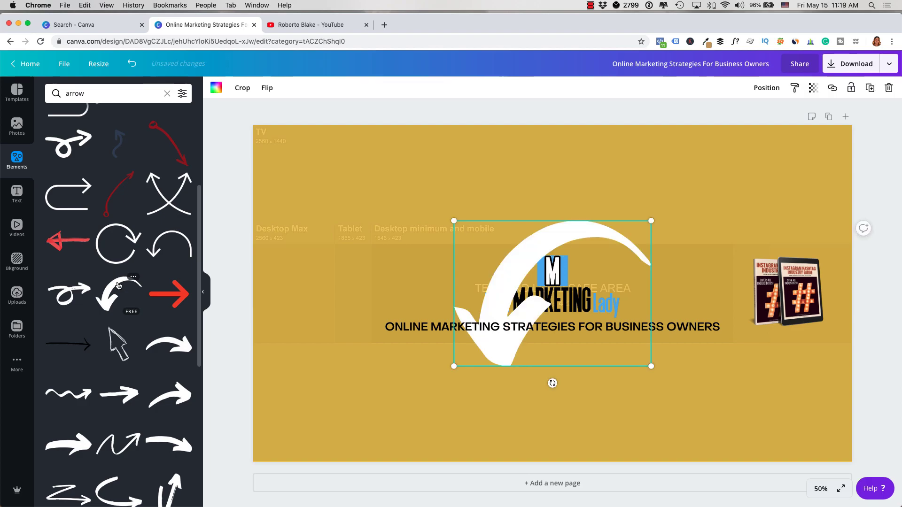
click(219, 88)
click(55, 182)
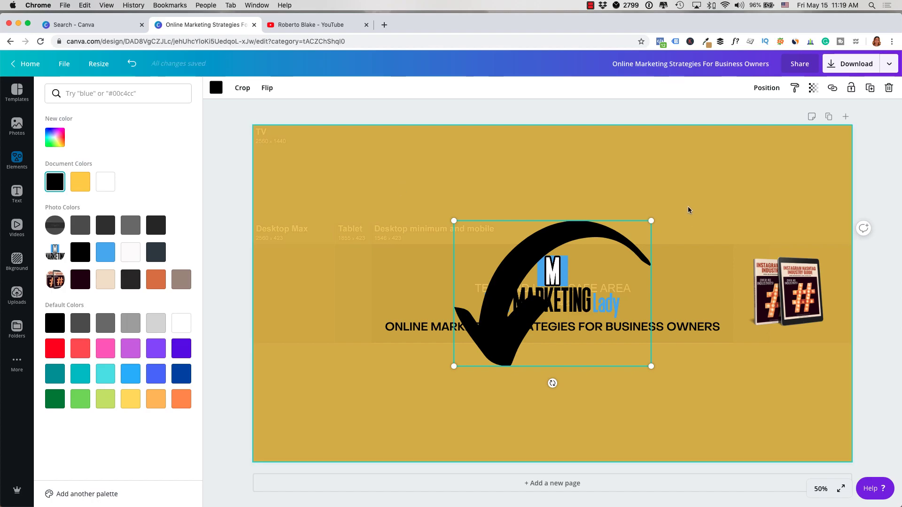
drag(651, 220, 743, 332)
drag(777, 294, 778, 288)
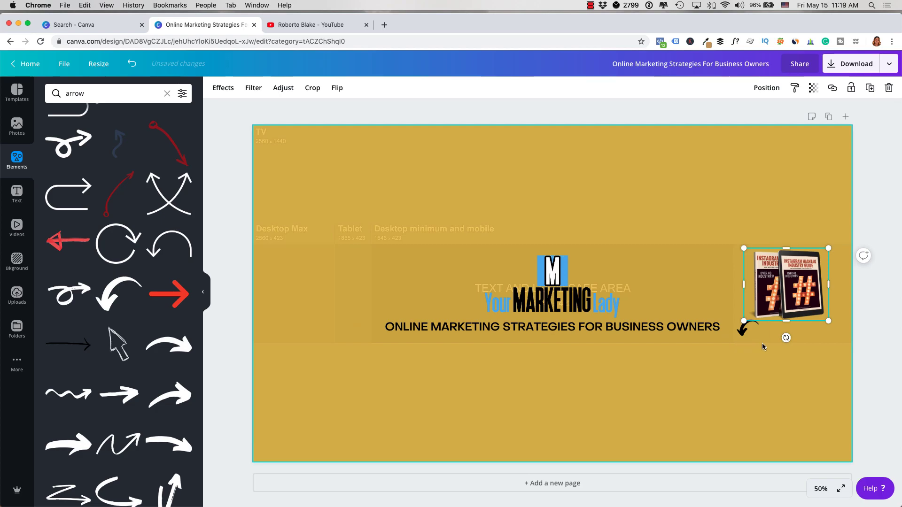
click(866, 334)
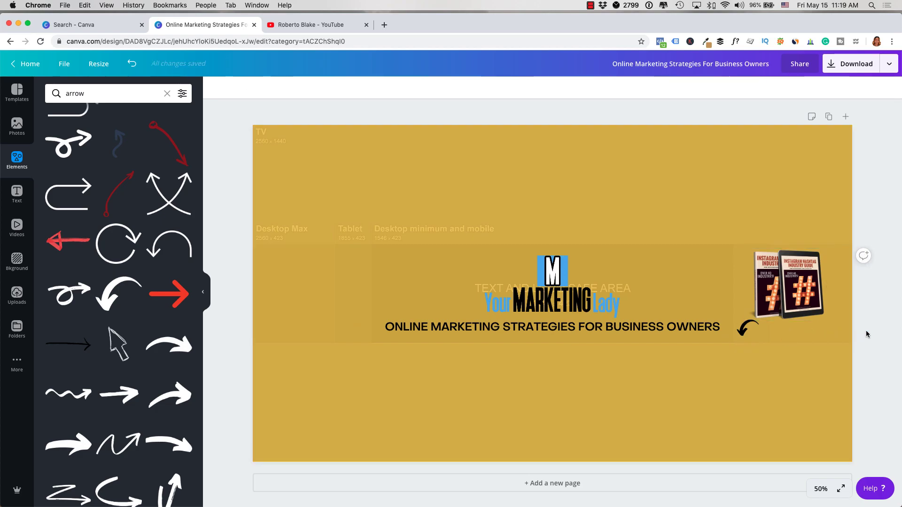
- Send the tagline back one layer and nudge the black arrow slightly right
click(747, 321)
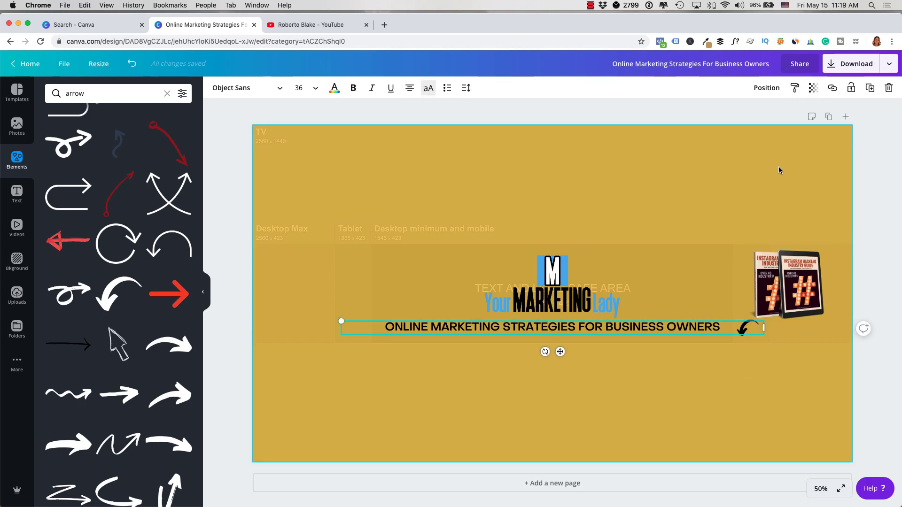
click(766, 88)
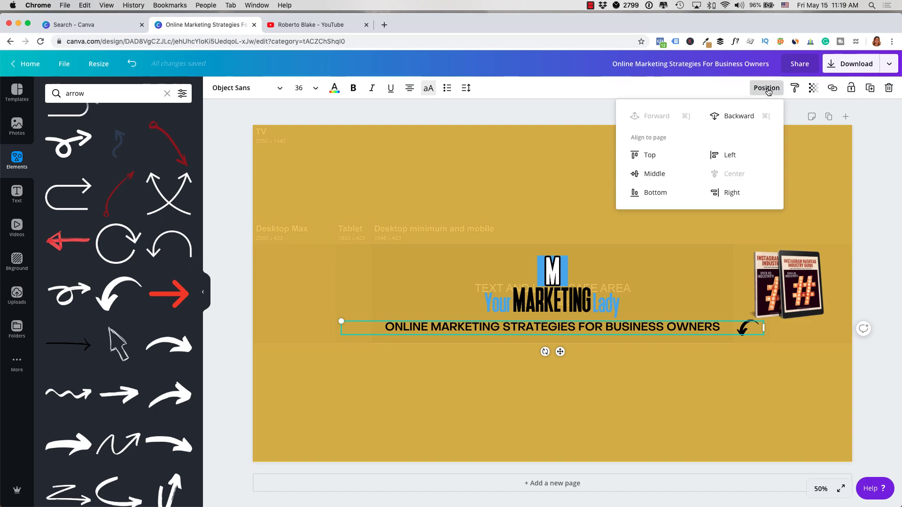
click(736, 118)
click(870, 265)
click(748, 331)
drag(749, 333, 754, 333)
click(866, 258)
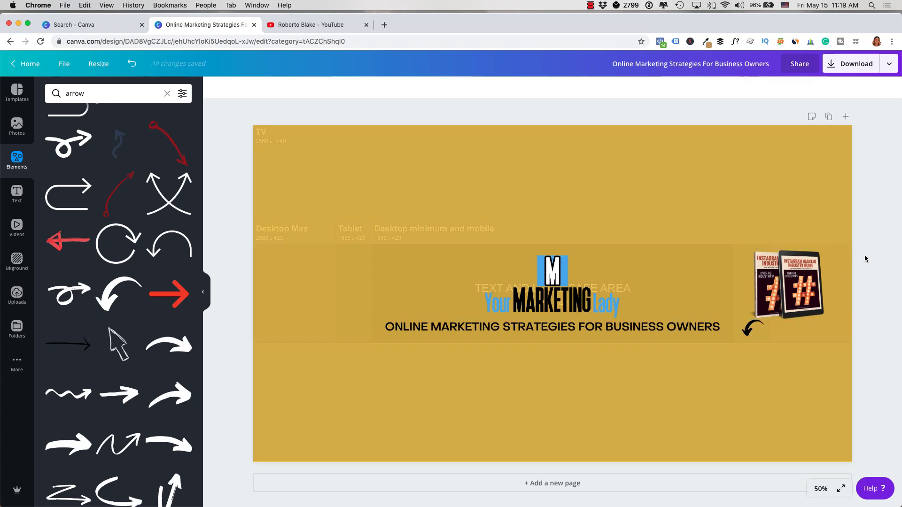
- Set the yellow background's transparency back to 100 for a fully opaque fill
click(766, 171)
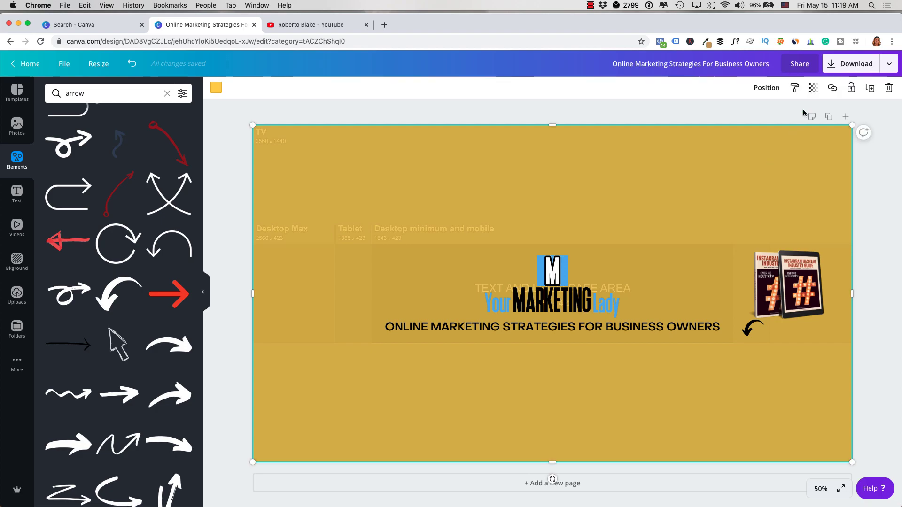
click(813, 88)
mouse_move(783, 112)
mouse_down()
mouse_move(772, 114)
mouse_move(795, 114)
mouse_up()
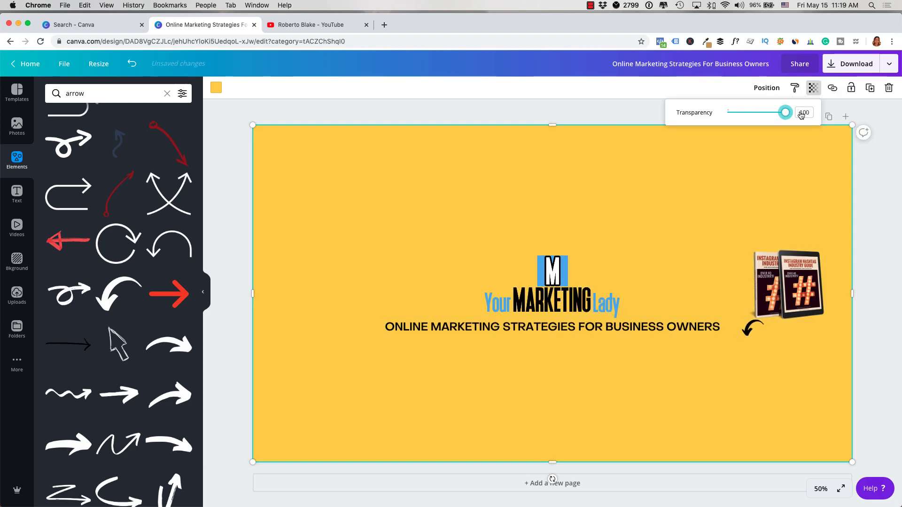
click(870, 184)
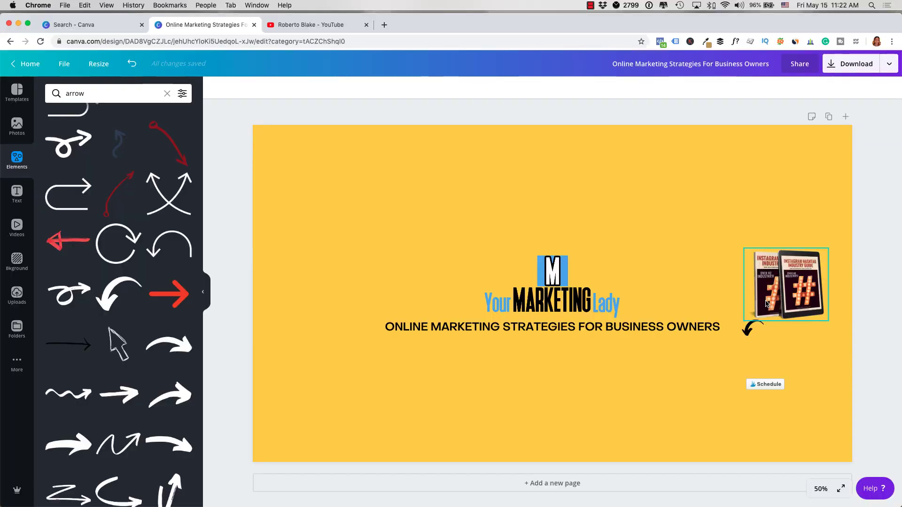
- Export the finished Your Marketing Lady banner from Canva as a PNG image
click(869, 256)
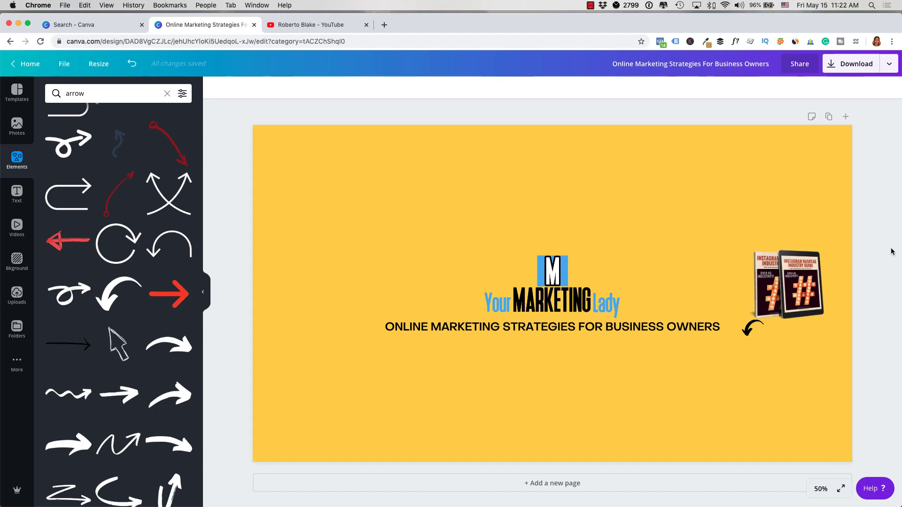
click(888, 69)
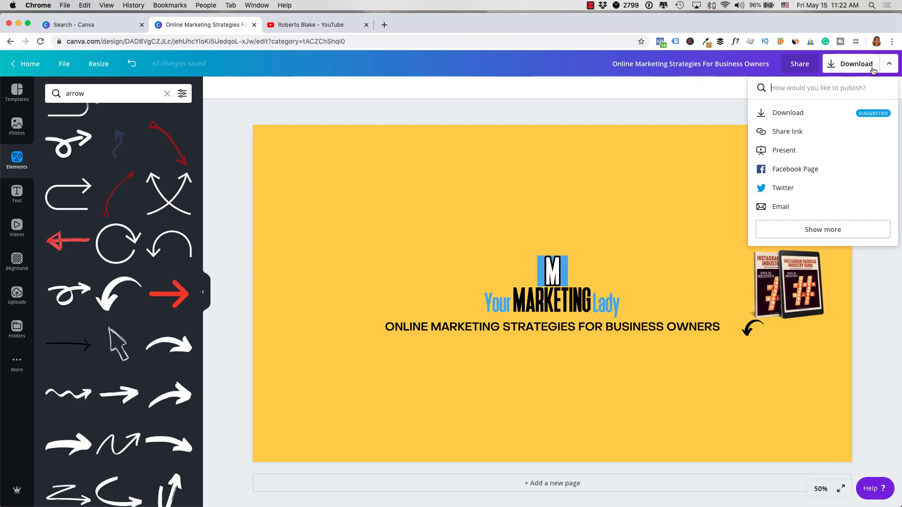
click(797, 116)
click(822, 223)
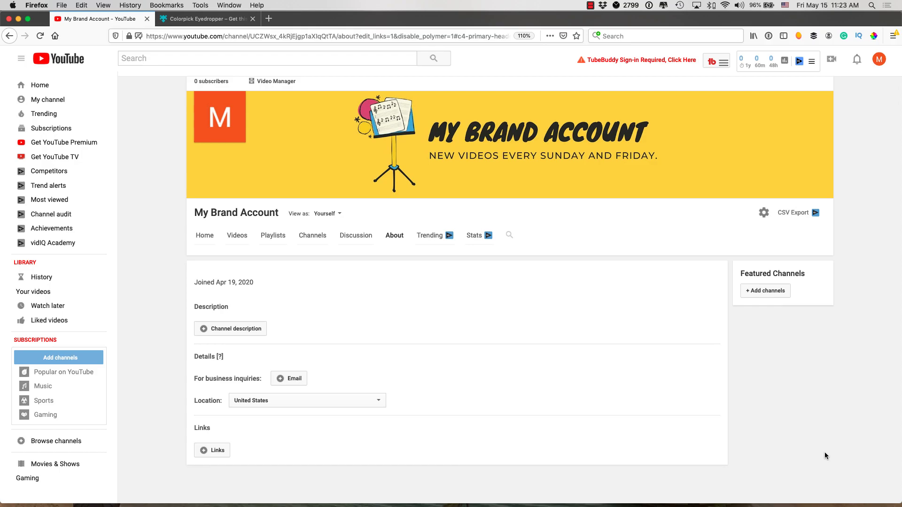
- Replace the YouTube channel art with the downloaded Canva banner PNG
click(253, 19)
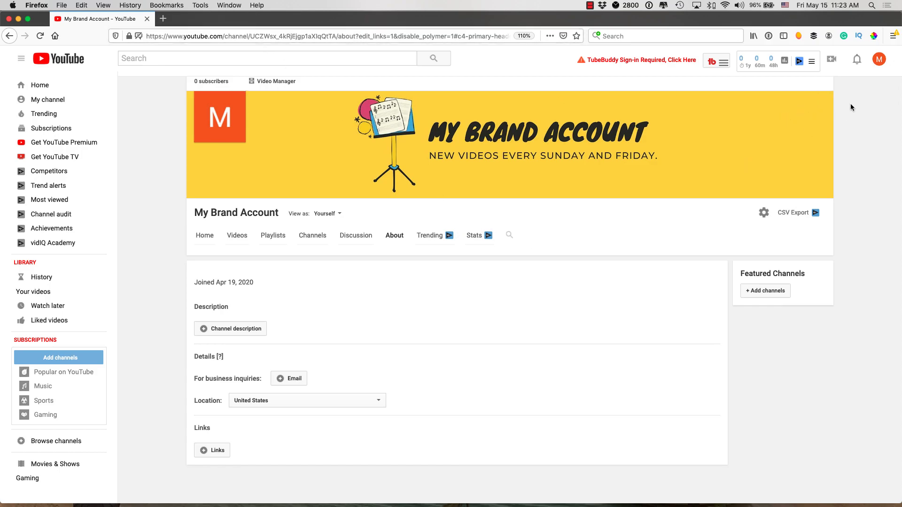
click(824, 103)
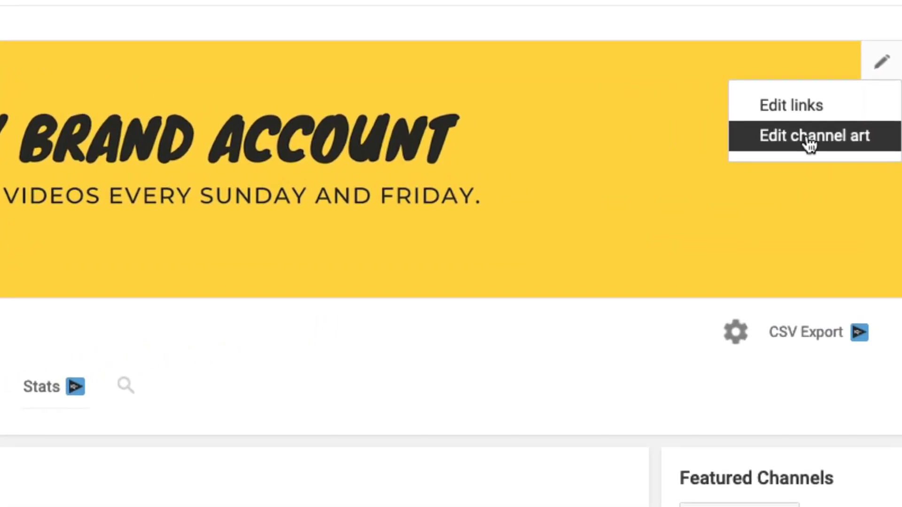
click(803, 132)
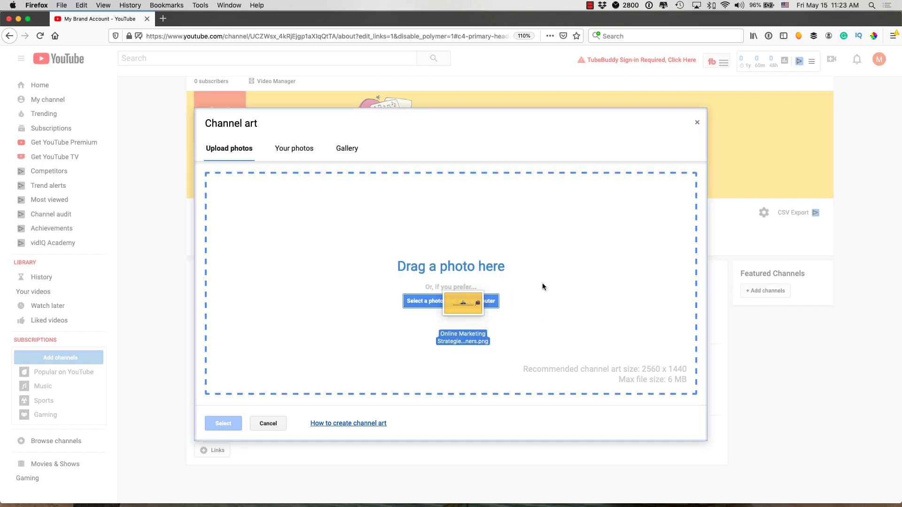
drag(484, 303, 449, 308)
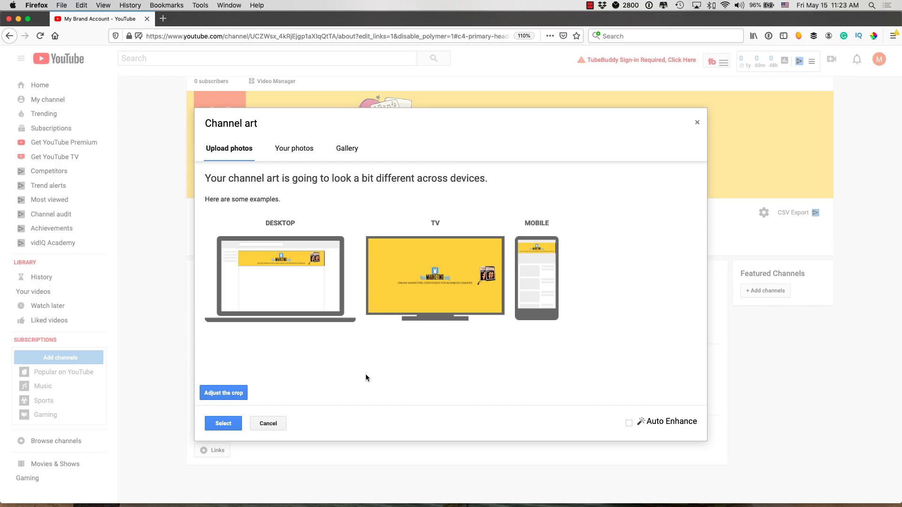
click(220, 424)
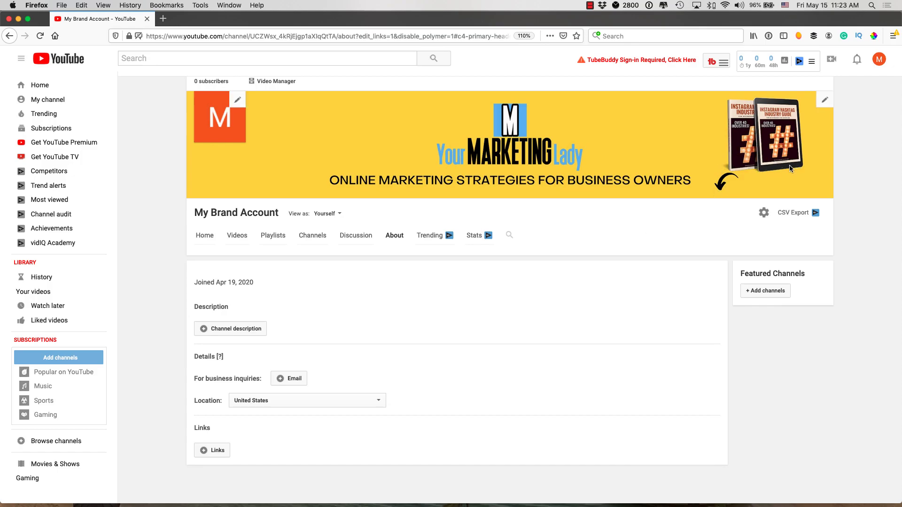
- Add a 'Hashtag Strategy Guide' custom link with the hashtag guide page's web address
click(823, 103)
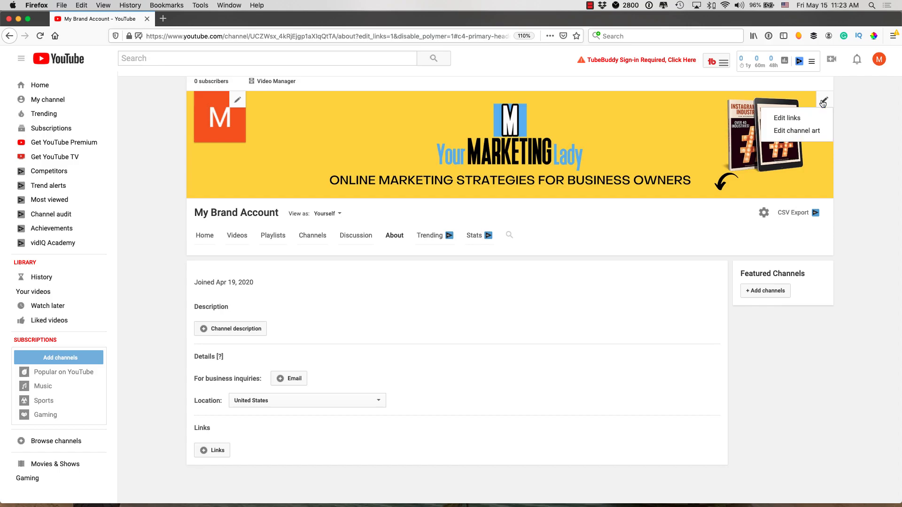
click(783, 119)
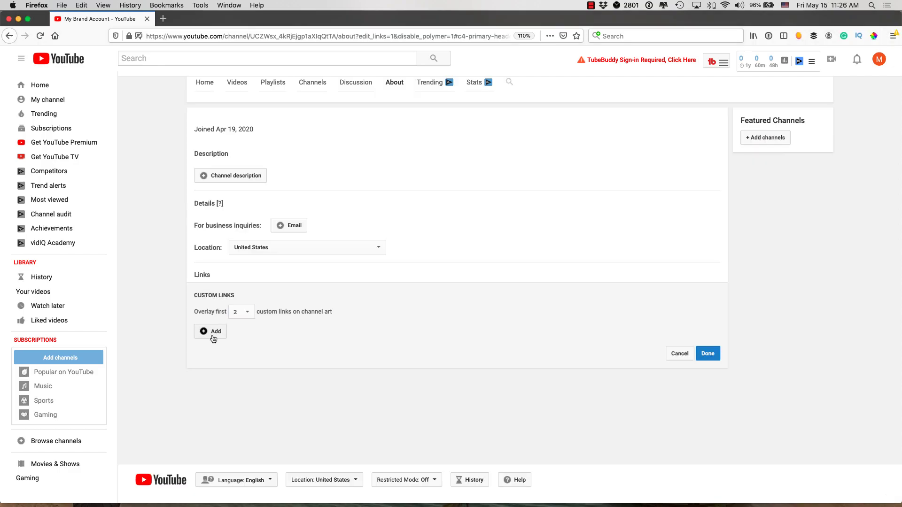
click(212, 332)
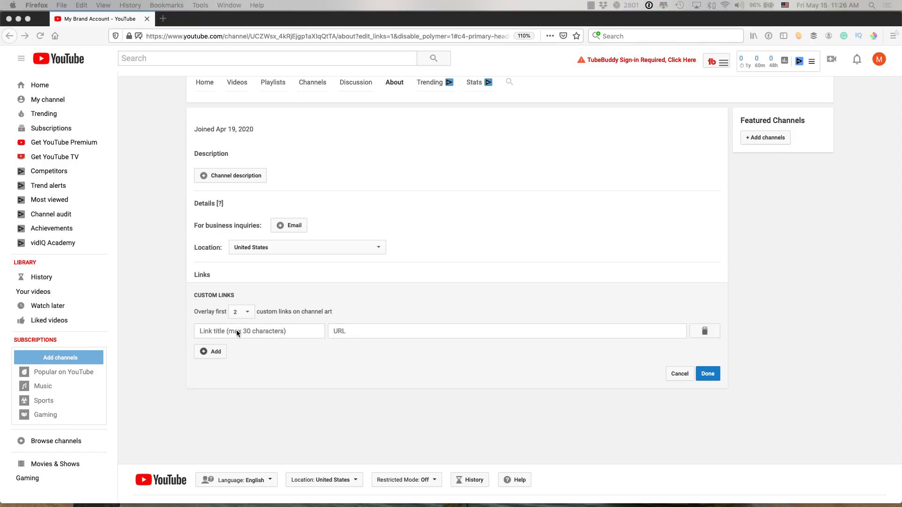
click(223, 330)
text(Hashtag Strategy Guide)
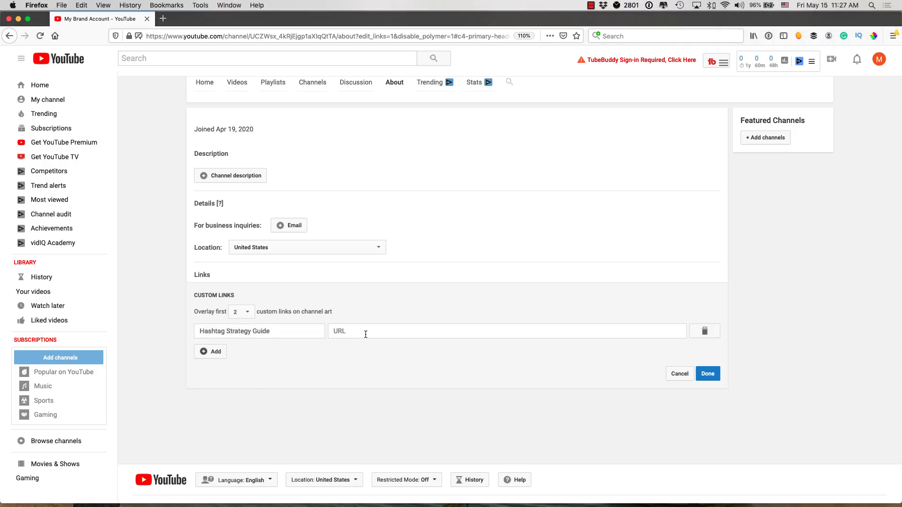
click(365, 333)
text(https://www.yourmarketinglady.com/instagram-hashtag-industry-guide-2018/)
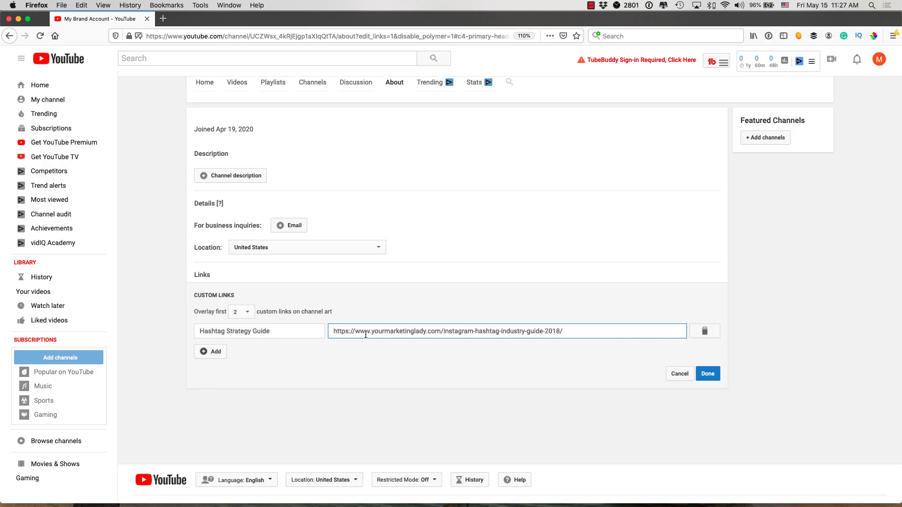
click(711, 375)
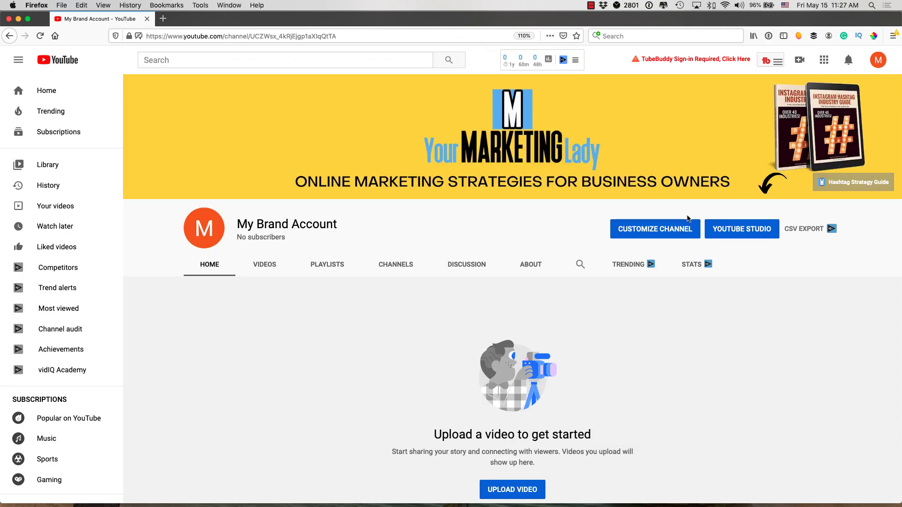
- Reopen the custom links editor from Customize Channel, showing the Hashtag Strategy Guide link
click(666, 234)
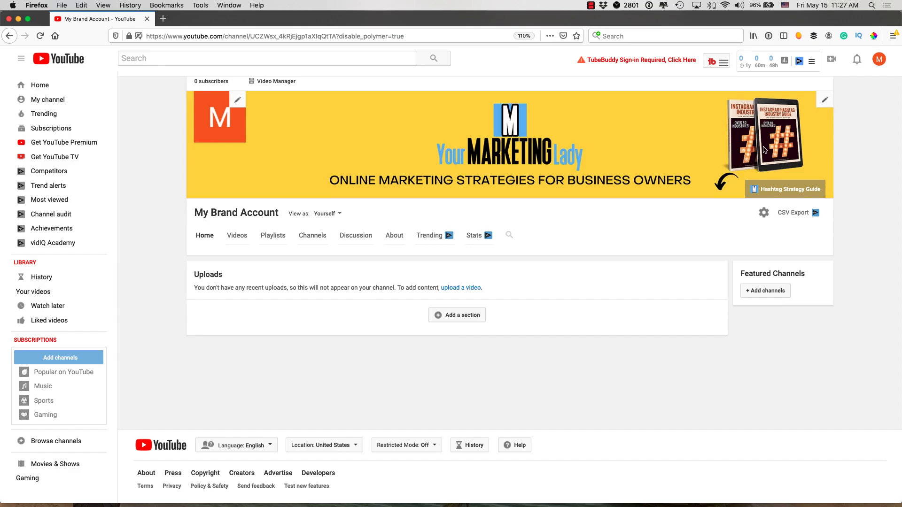
click(825, 102)
click(787, 118)
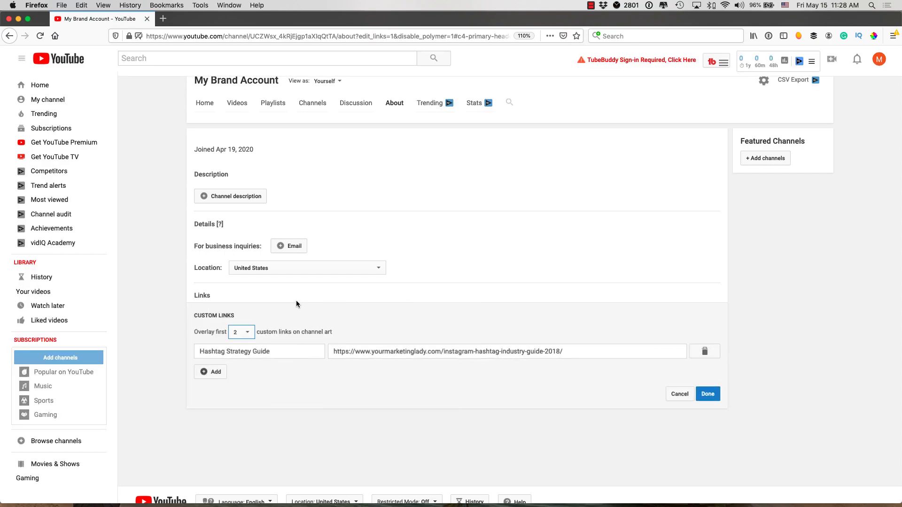
- Add 'Subscribe' and 'Instagram' custom links with their subscribe and profile addresses
click(204, 372)
click(208, 371)
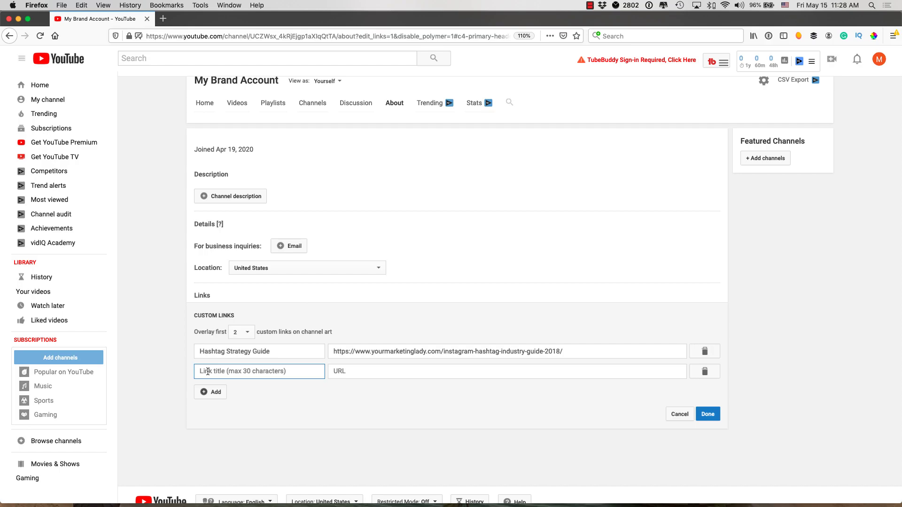
text(Subscribe)
click(346, 372)
text(https://www.youtube.com/c/Yourmarketinglady?sub_confirmation=1)
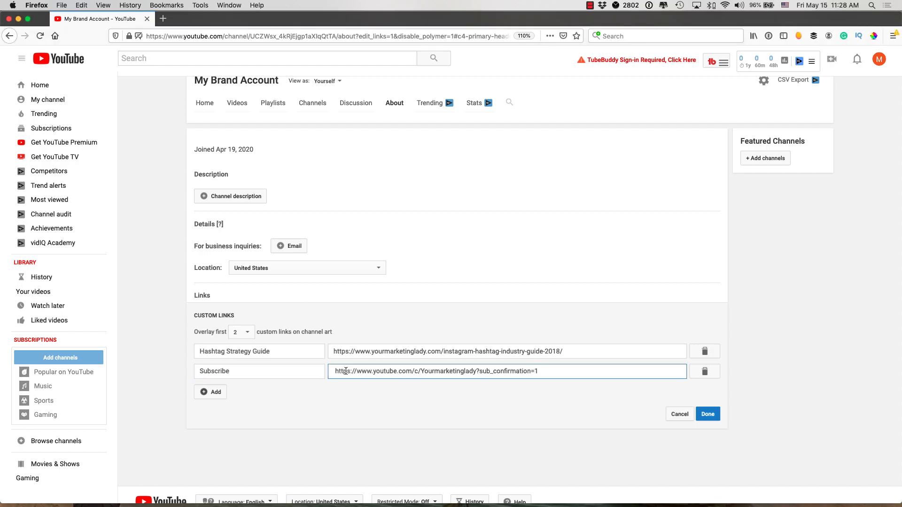
click(210, 392)
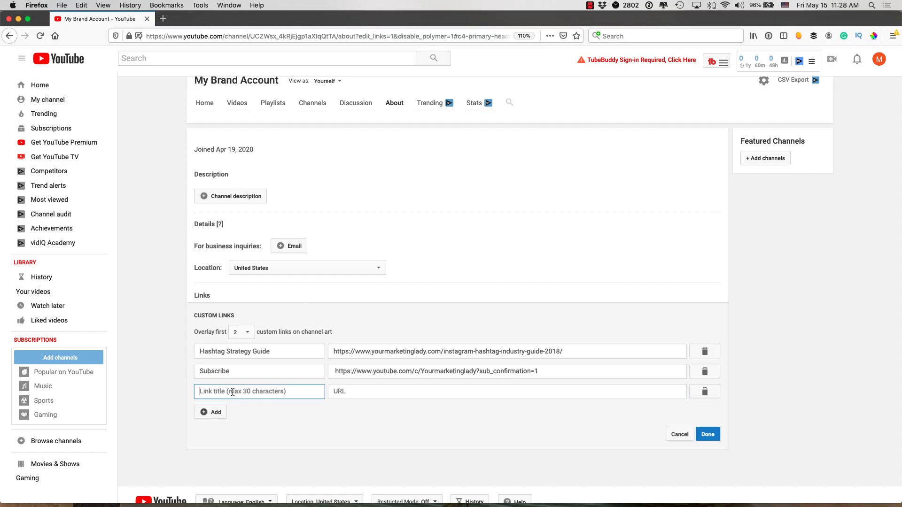
text(Instagram)
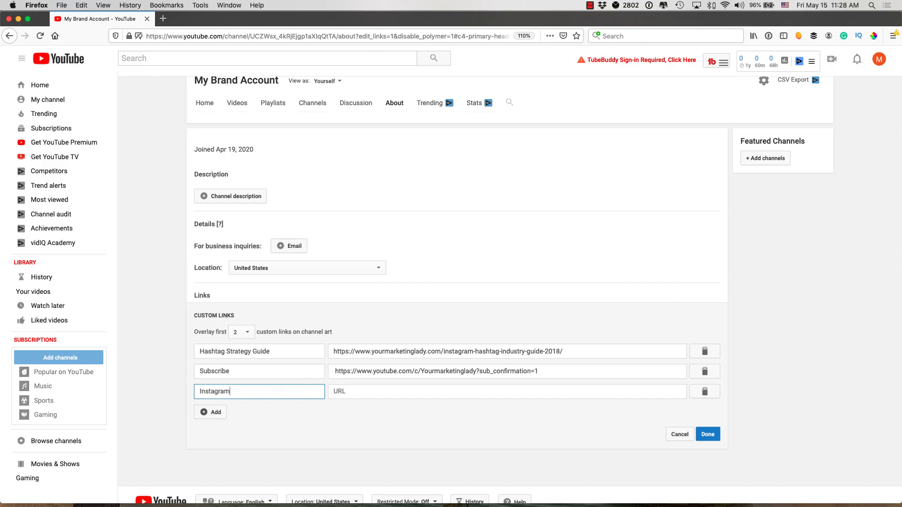
click(338, 392)
text(https://www.instagram.com/yourmarketinglady/)
- Add a 'Facebook' custom link with the page address and save all four links
click(215, 413)
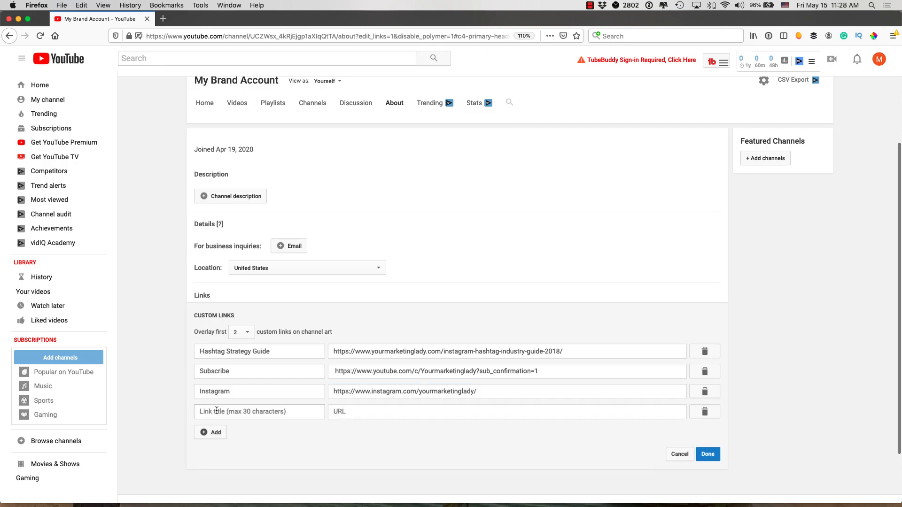
text(Facebook)
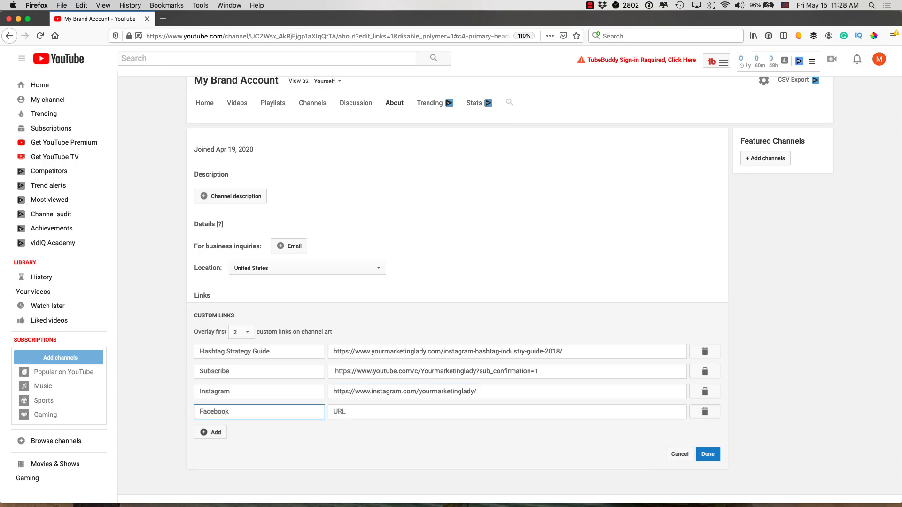
click(355, 414)
text(https://www.facebook.com/YourMarketingLady/)
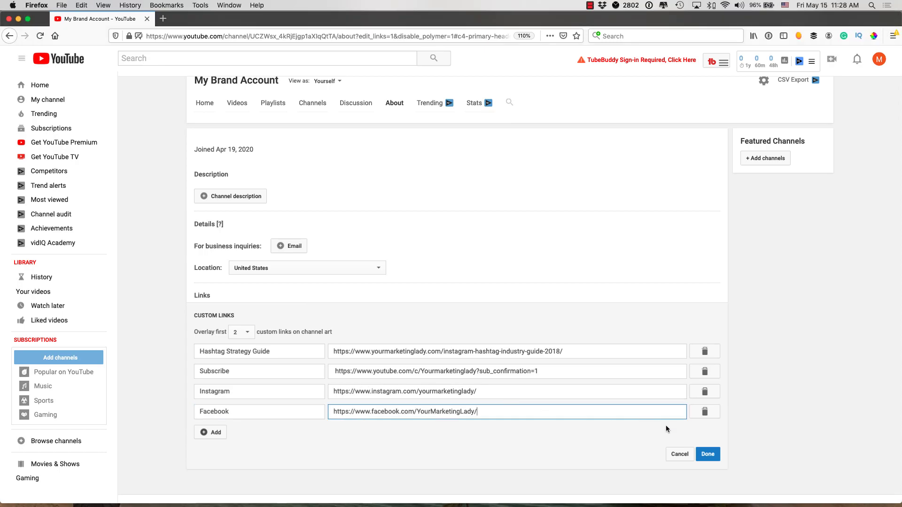
click(705, 455)
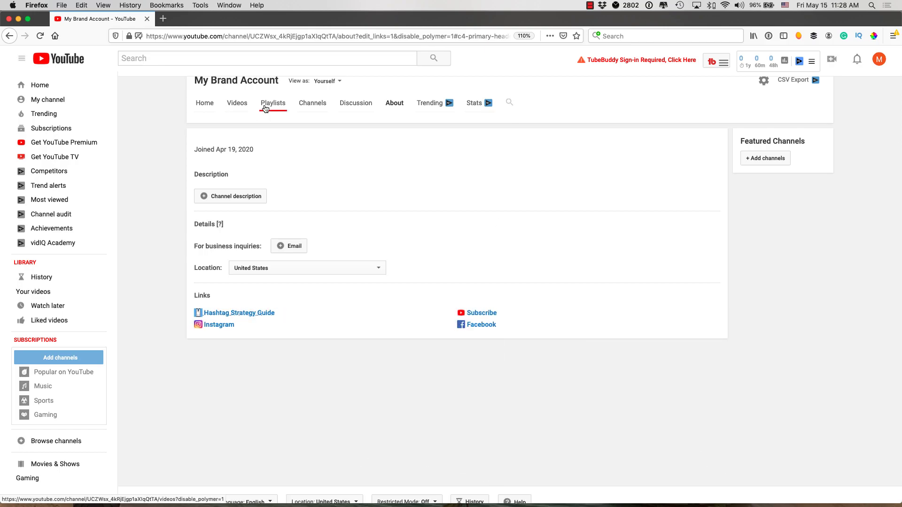
- Set the channel-art overlay to show the first 4 custom links instead of 2
click(205, 106)
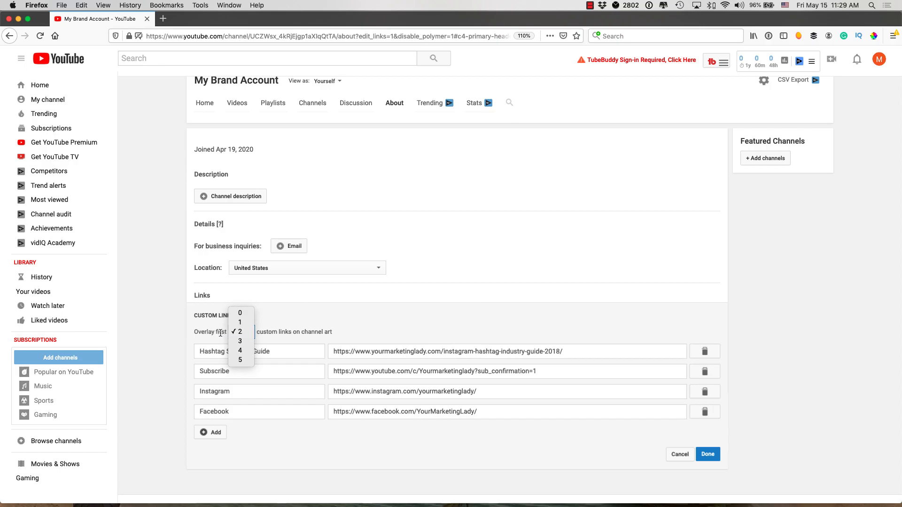
click(220, 333)
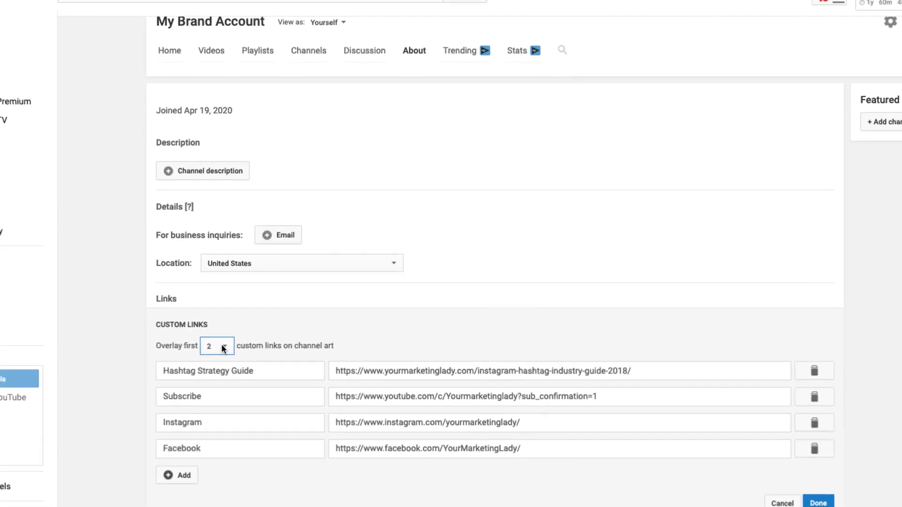
click(229, 343)
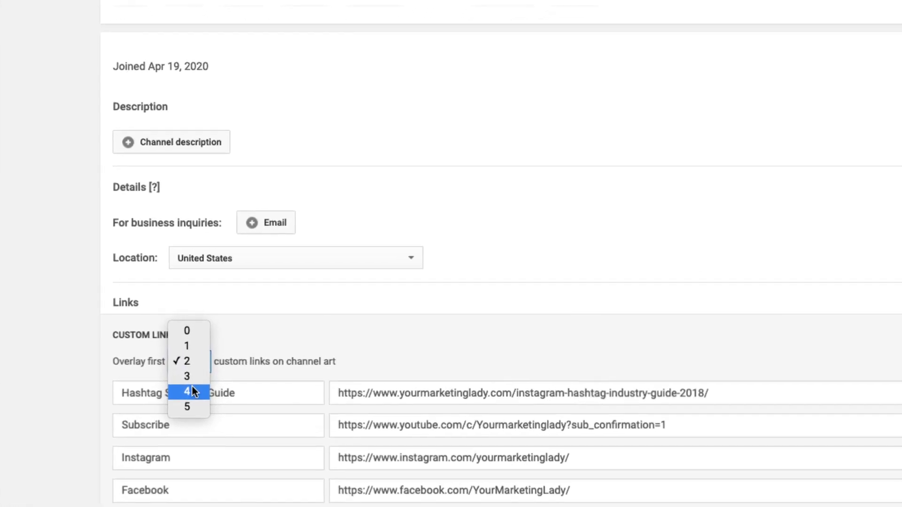
click(196, 387)
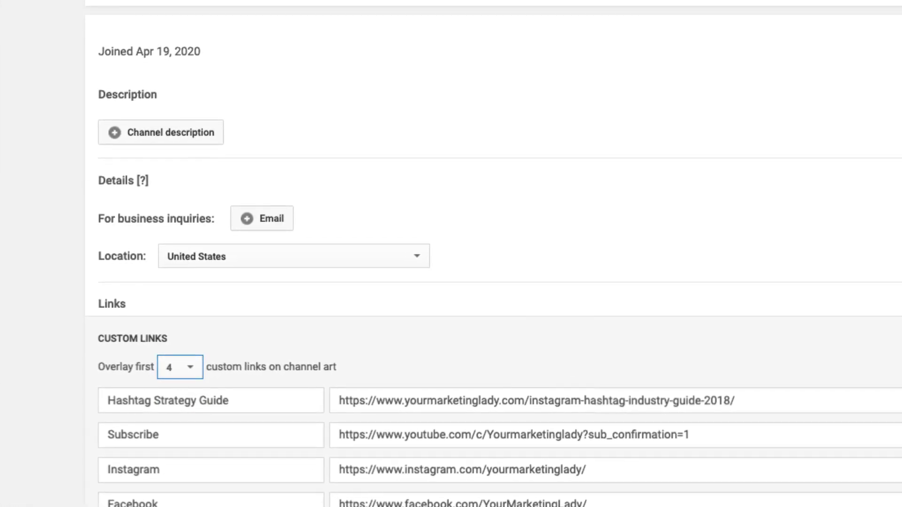